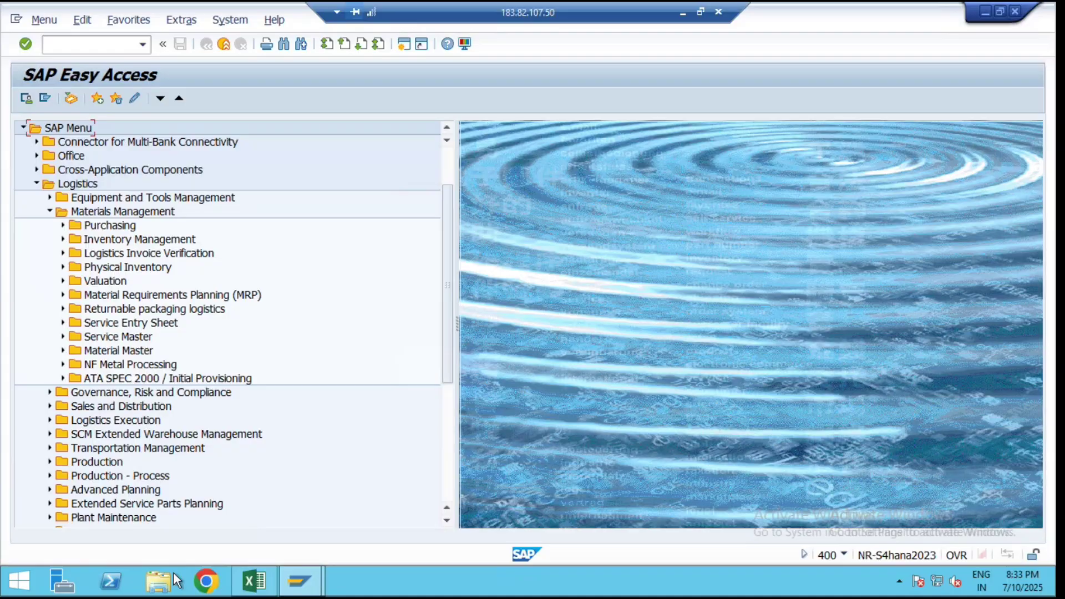
Switch from SAP Easy Access to the Excel workbook listing 21 screw descriptions
left_click(254, 581)
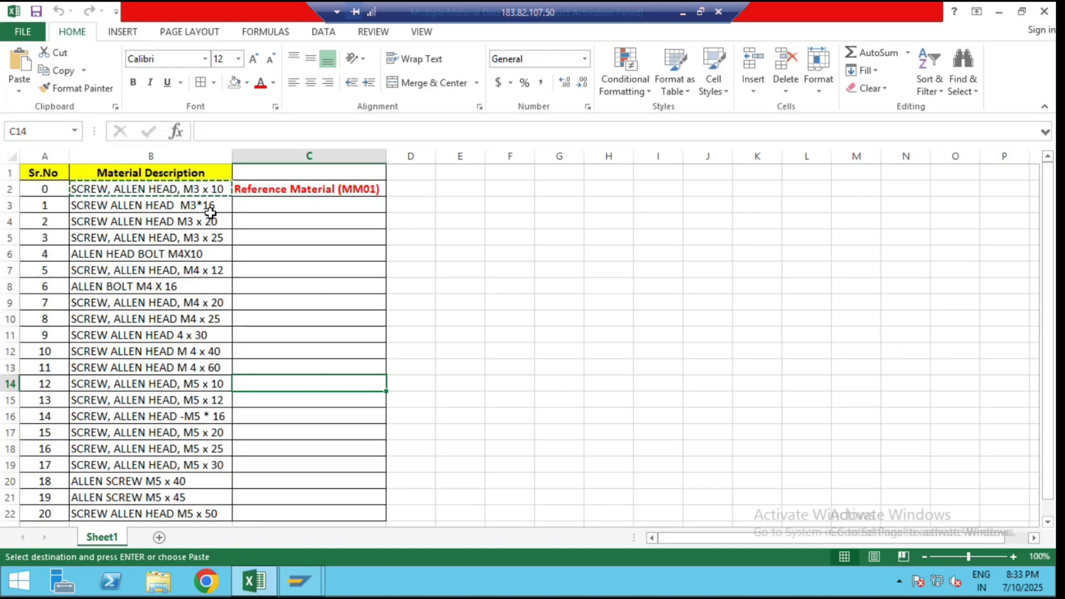
left_click(299, 581)
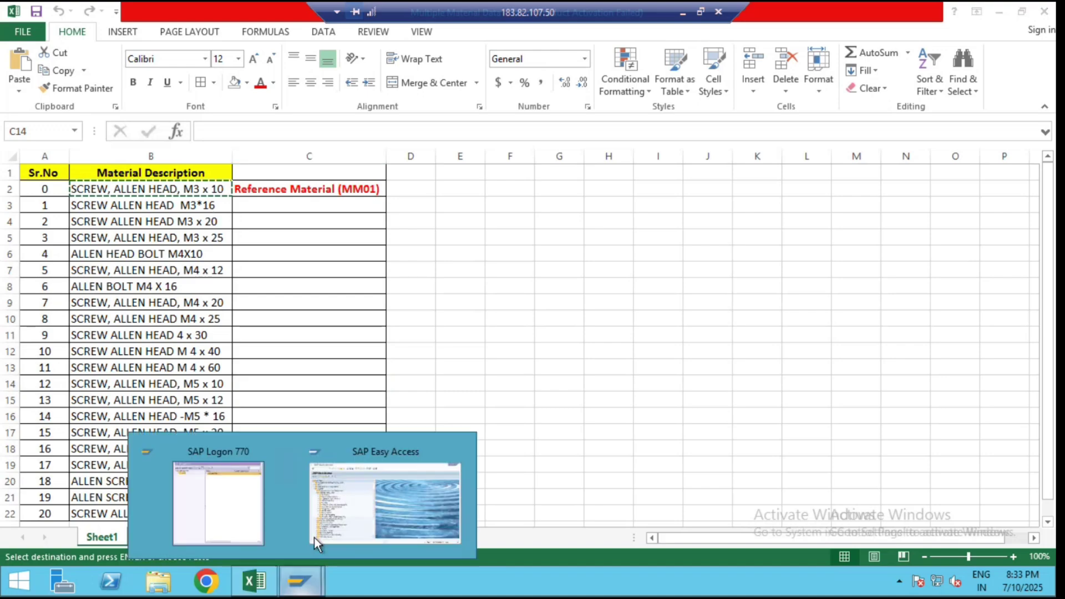
Expand Material Master > Material in SAP Easy Access, then return to the Excel list
left_click(324, 498)
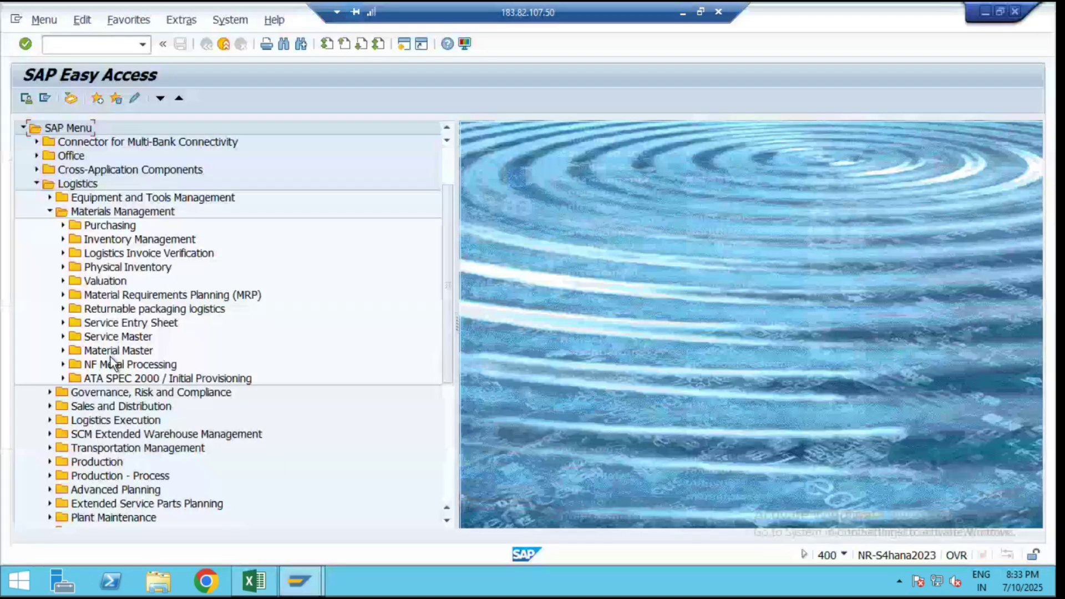
left_click(63, 350)
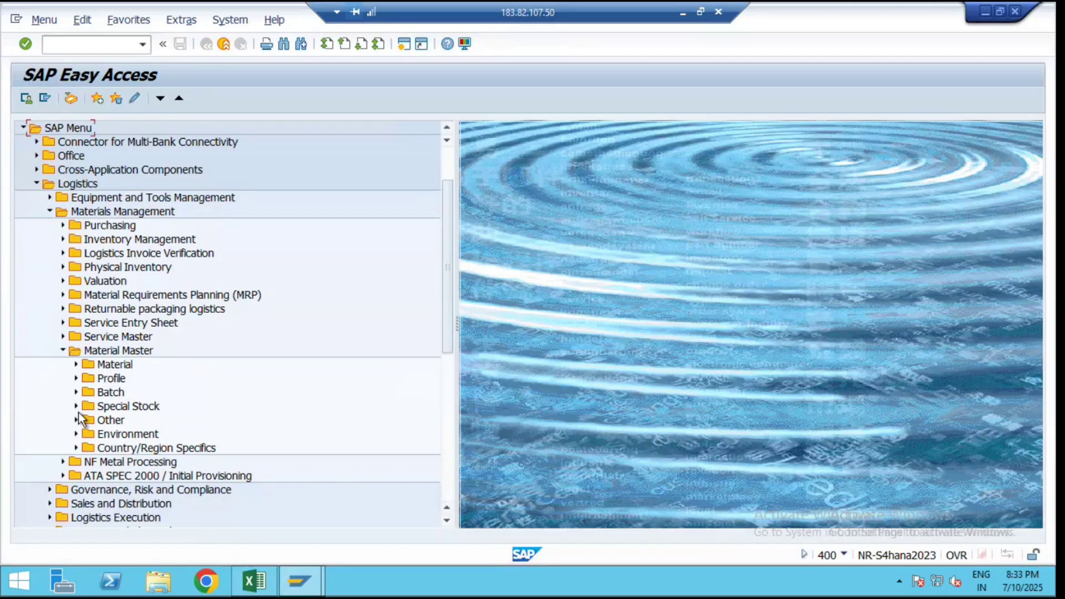
left_click(76, 364)
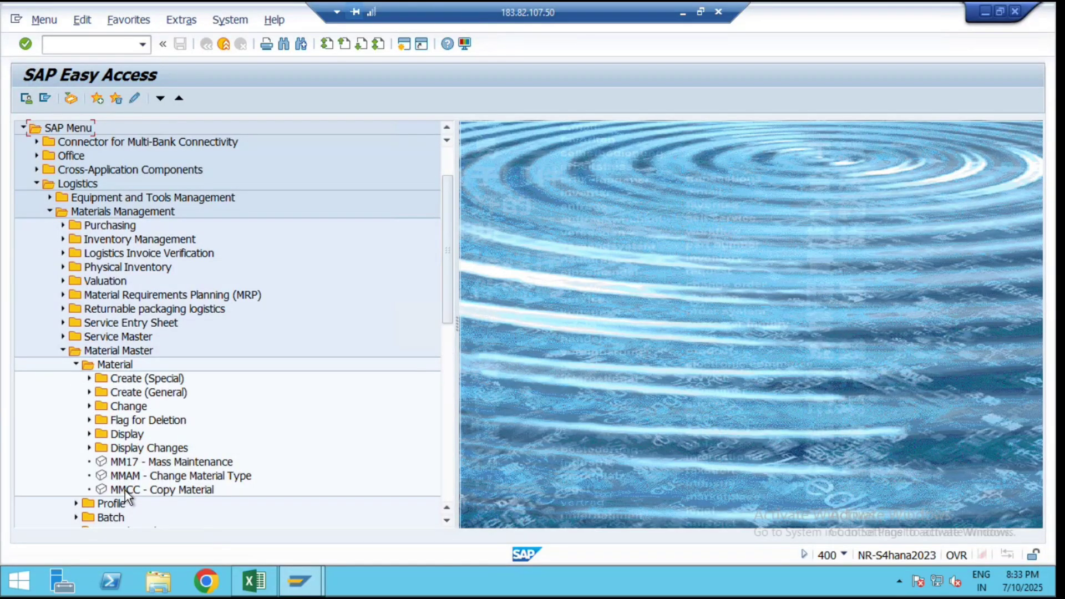
left_click(254, 581)
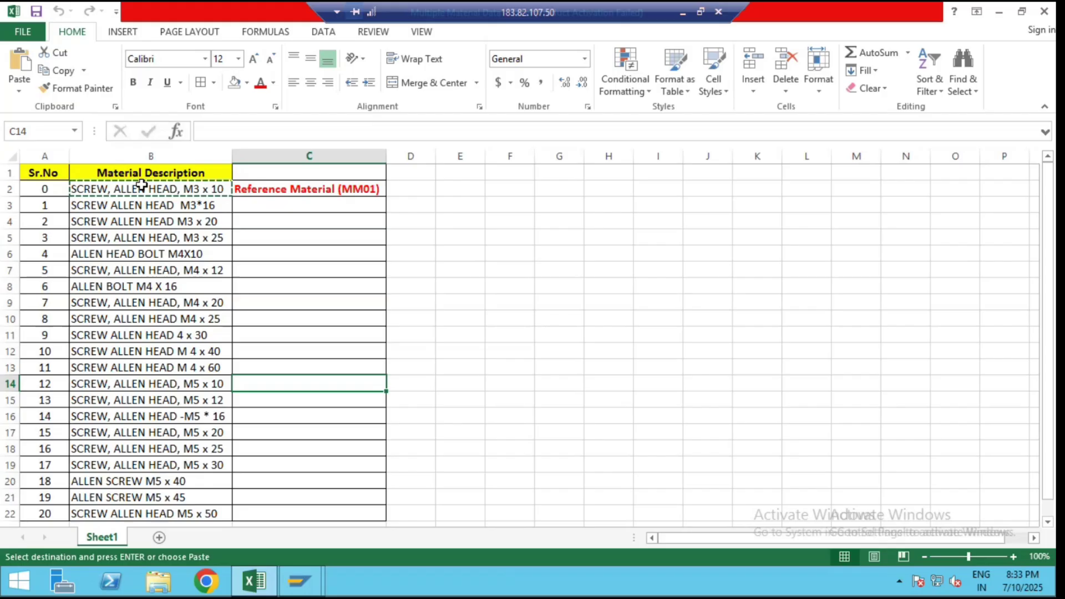
Copy the reference description SCREW, ALLEN HEAD, M3 x 10 from cell B2
key("ctrl+c")
left_click(143, 189)
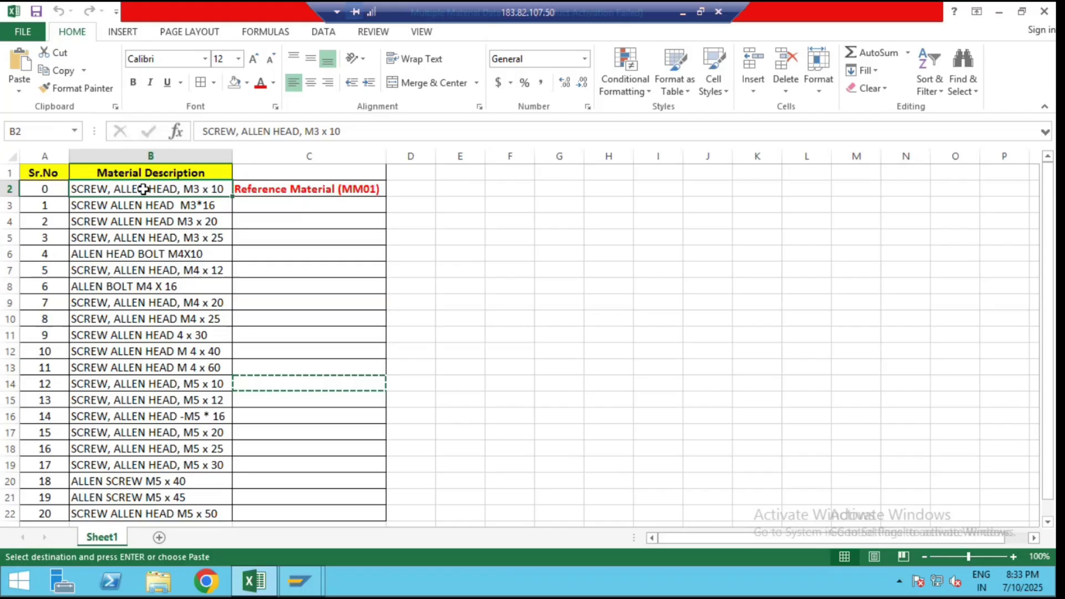
key("ctrl+c")
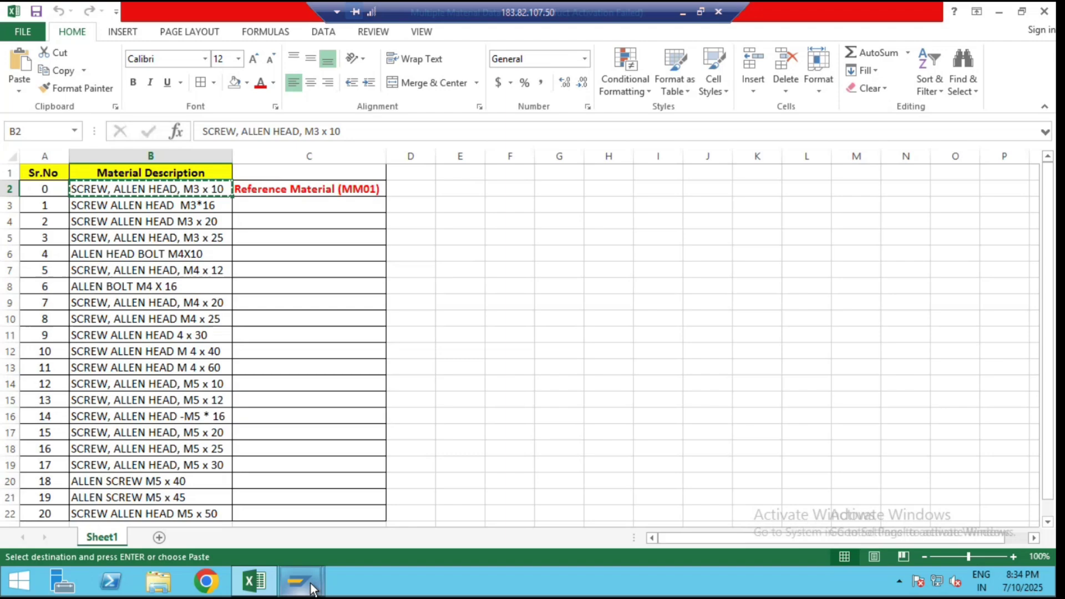
Launch MM01 from the Create (General) folder in SAP Easy Access
mouse_move(300, 581)
left_click(360, 516)
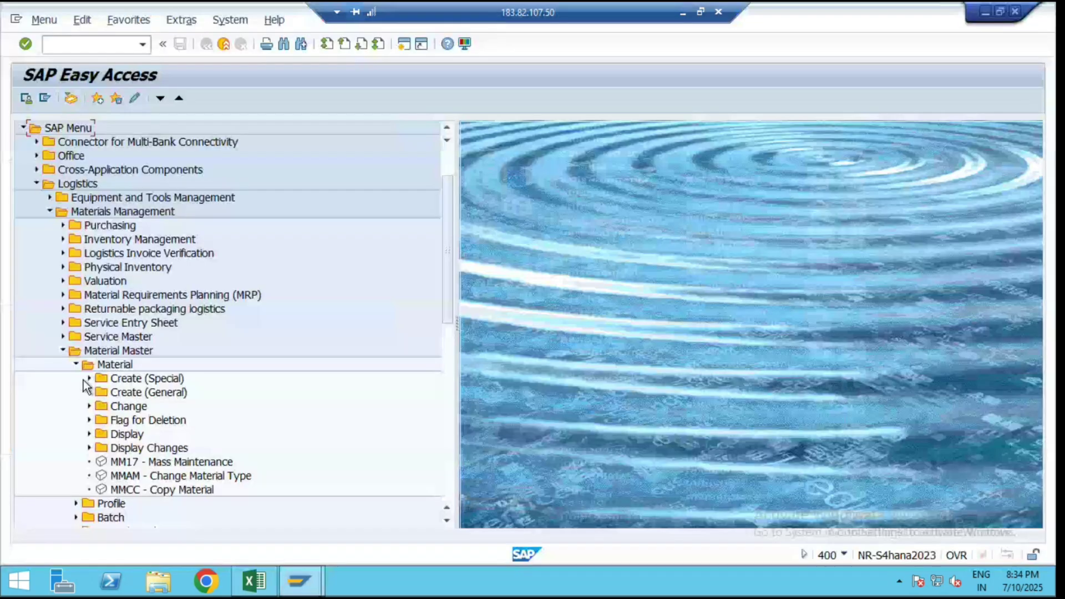
left_click(90, 392)
left_click(142, 408)
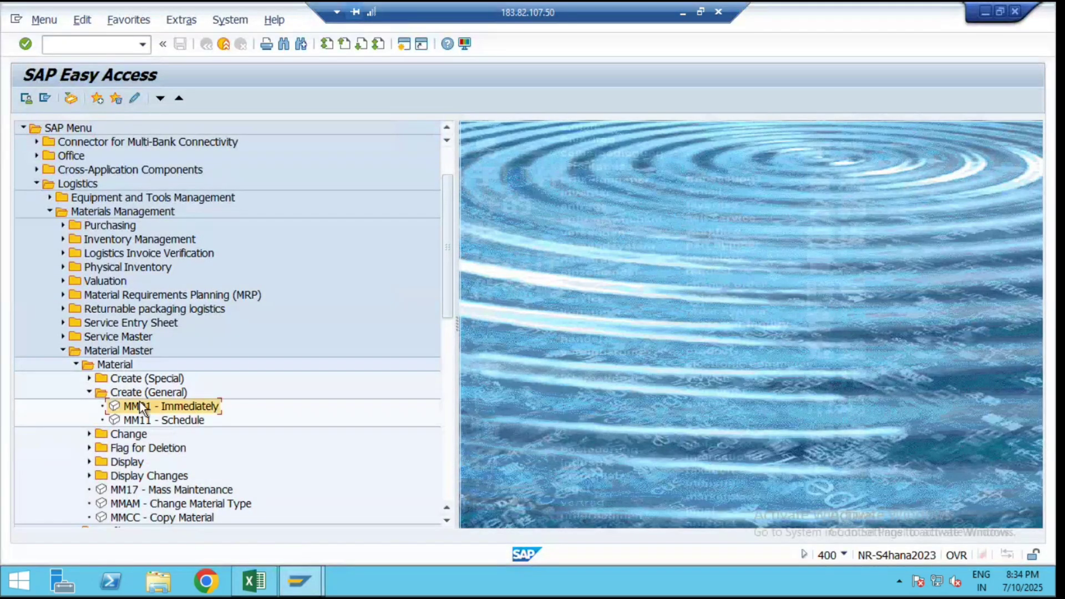
double_click(141, 404)
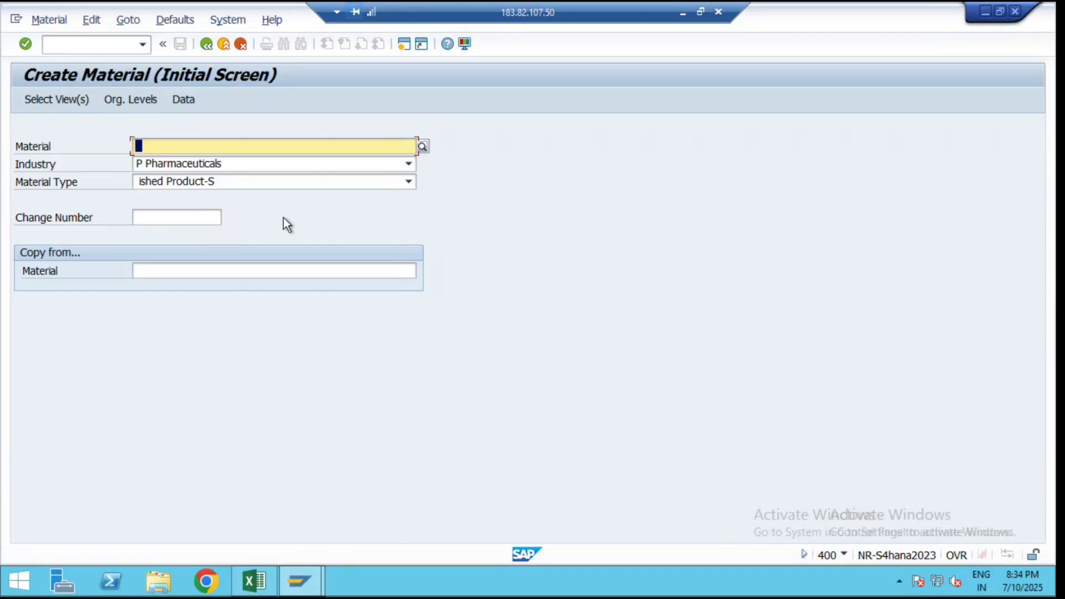
Set material type ERSA Spare Parts and industry sector Mechanical Engineering
left_click(409, 181)
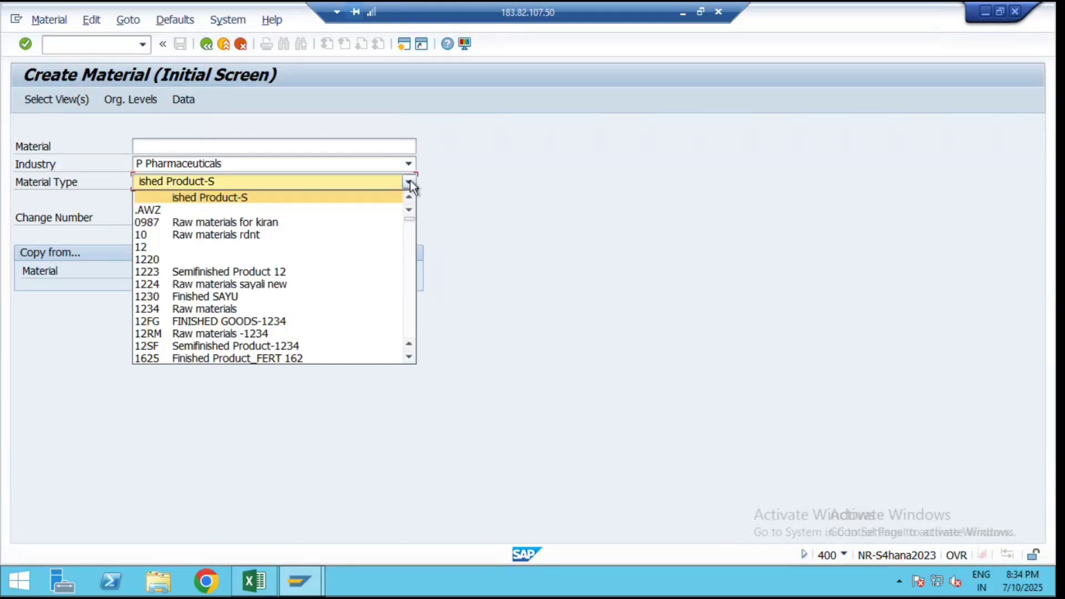
key("e")
key("r")
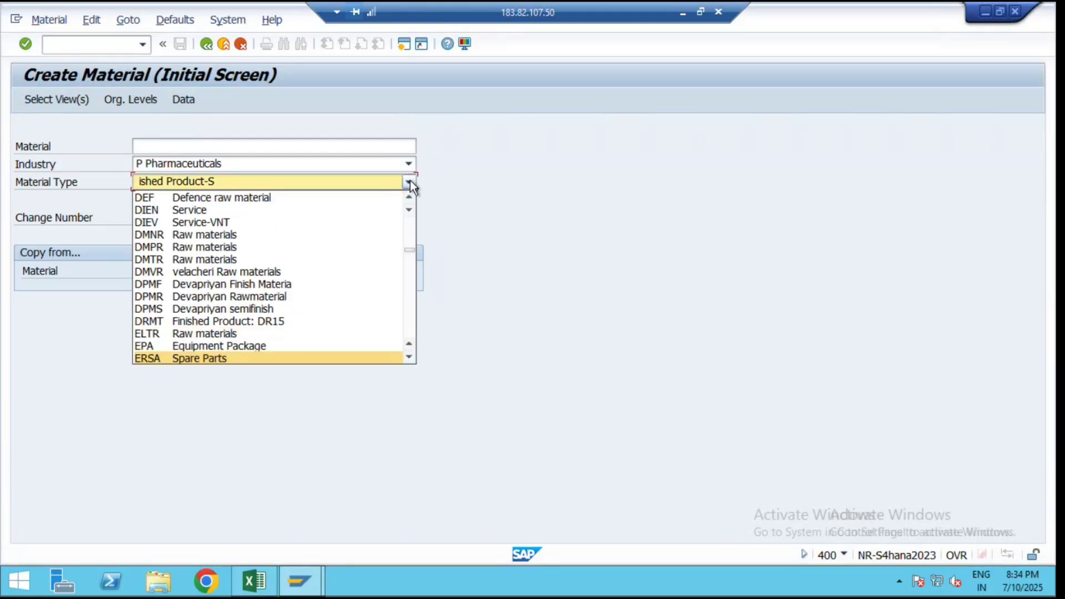
left_click(212, 361)
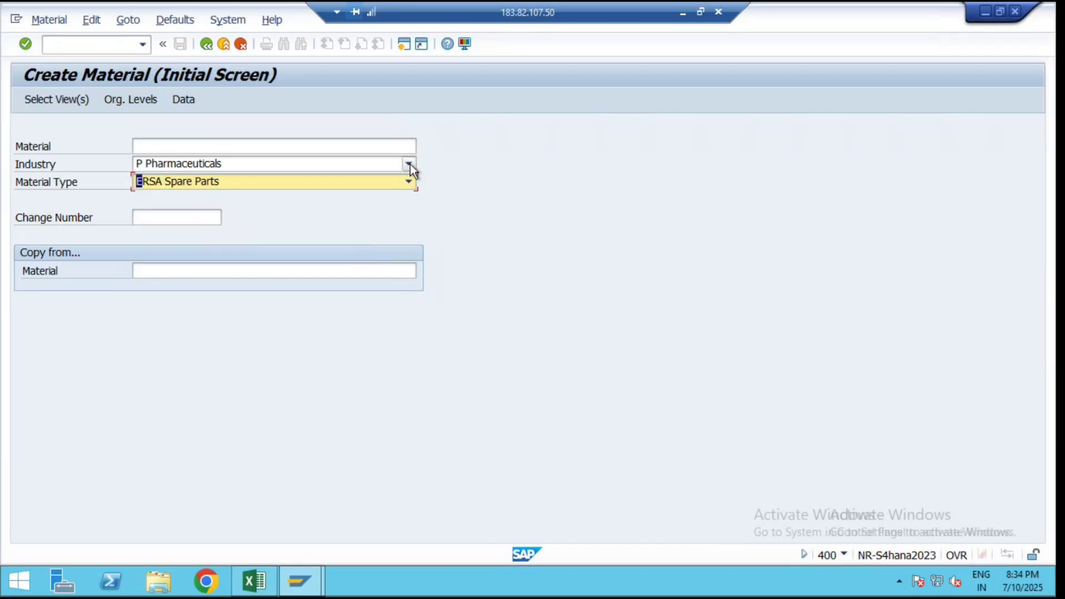
left_click(409, 164)
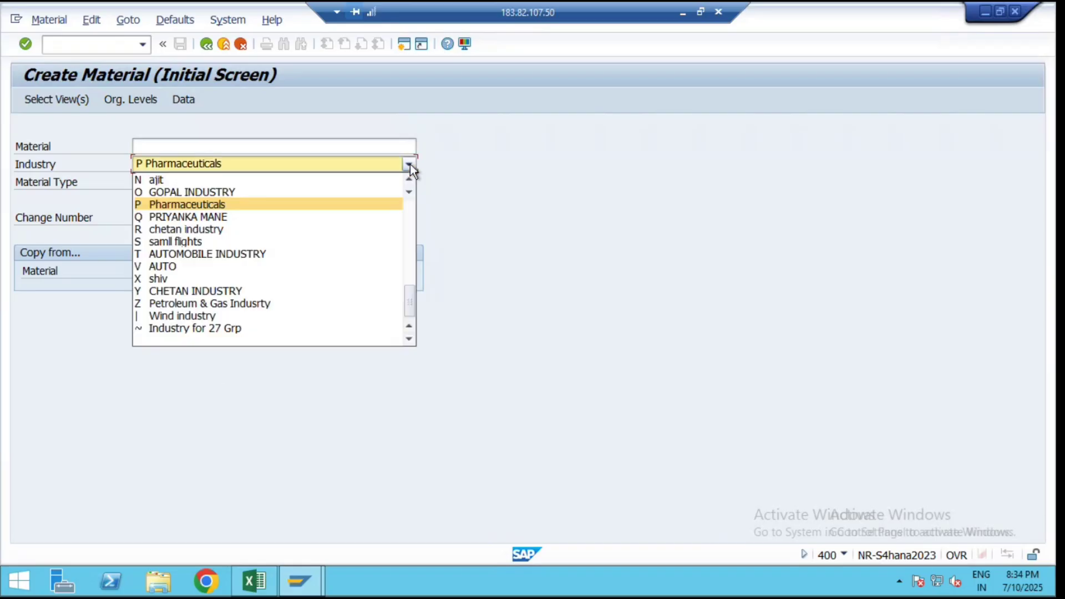
scroll(411, 165, "up", 1)
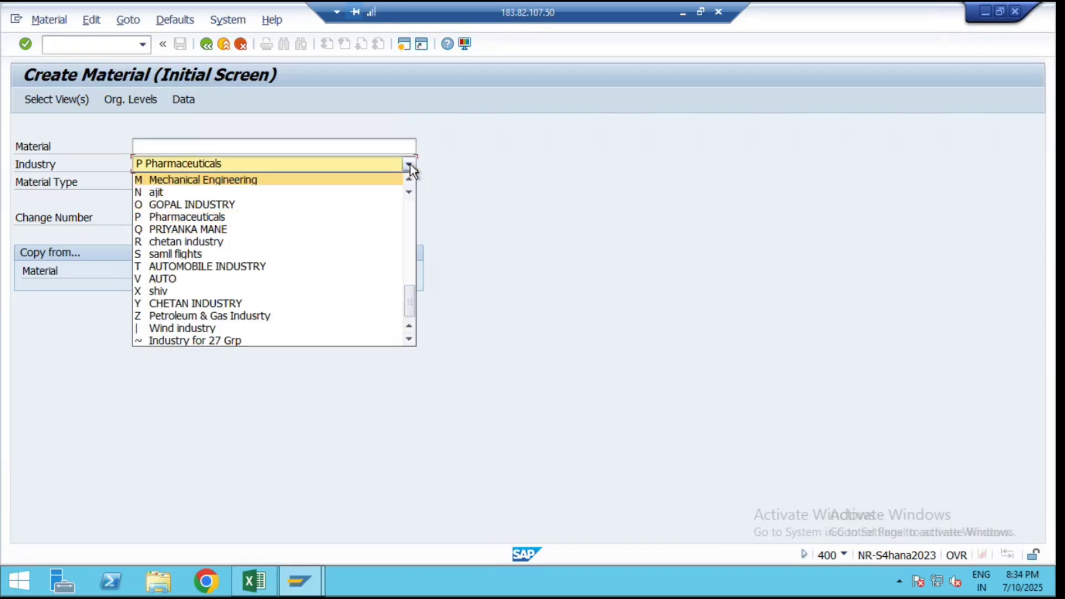
left_click(258, 181)
Accept the selected views and enter organizational levels with plant GIP1
key("Return")
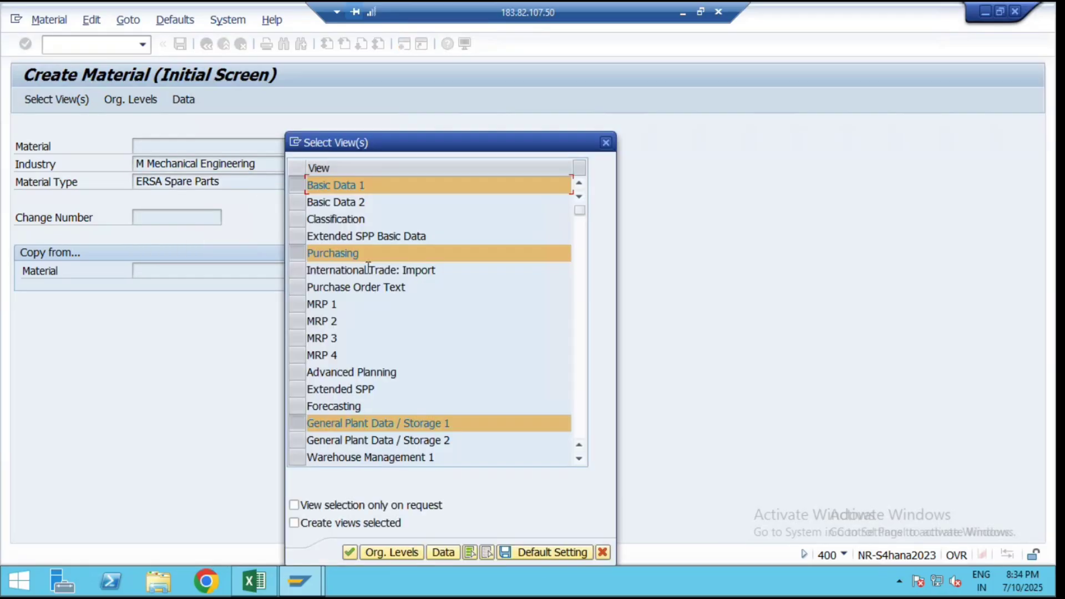
scroll(363, 276, "down", 1)
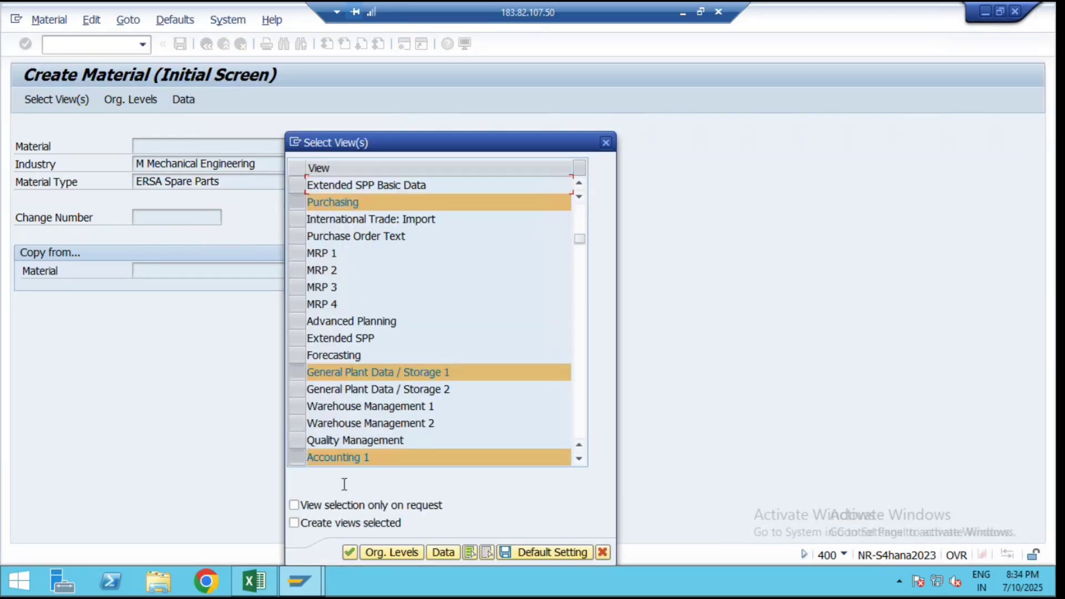
left_click(350, 549)
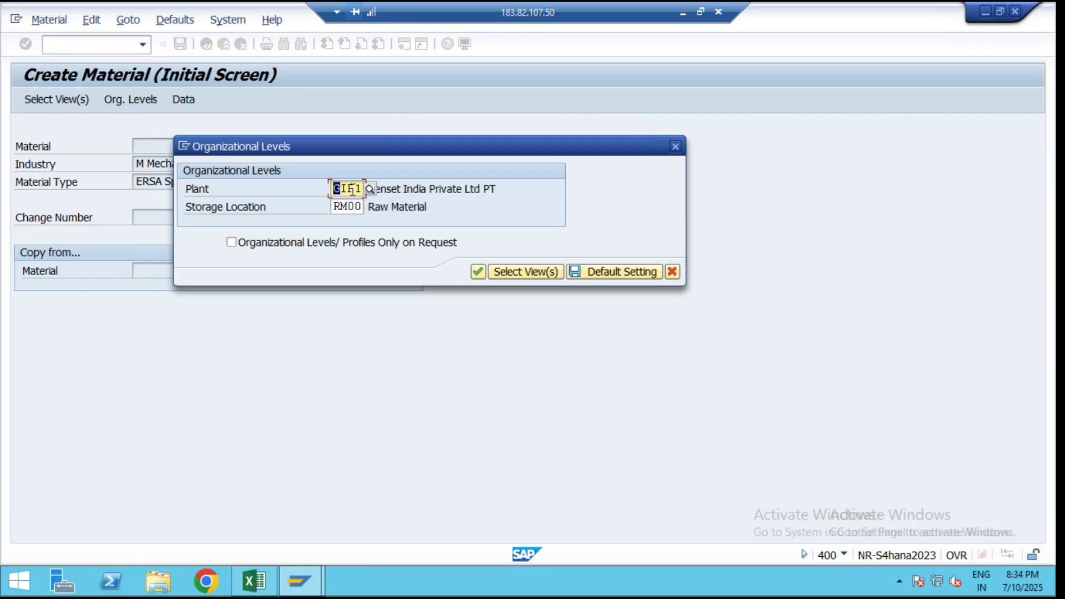
left_click_drag(361, 188, 294, 196)
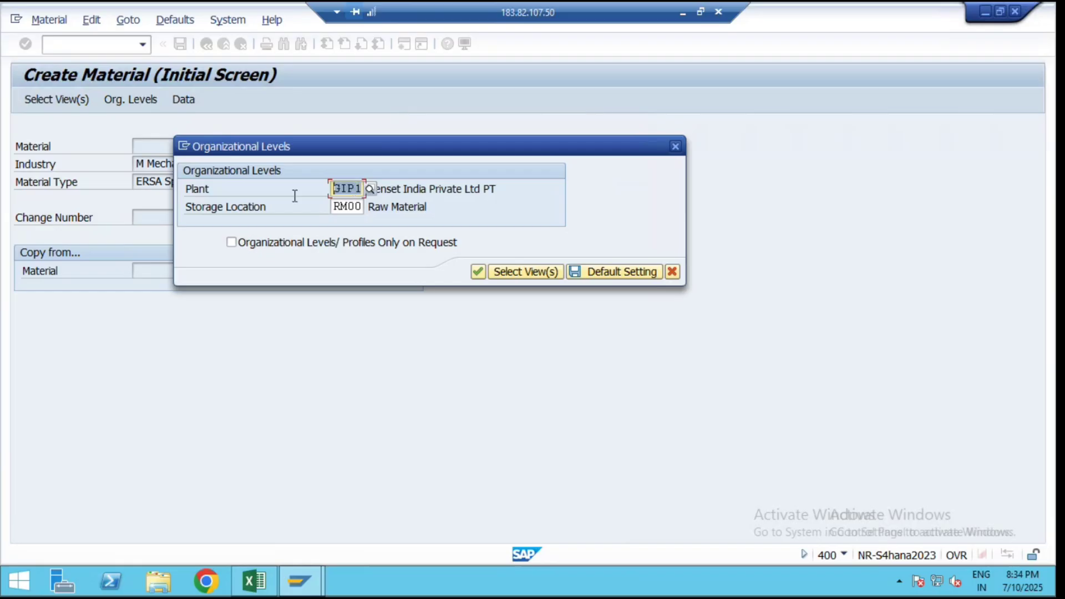
Fill basic data: description SCREW, ALLEN HEAD, M3 x 10, base unit EA, material group 01
left_click(475, 272)
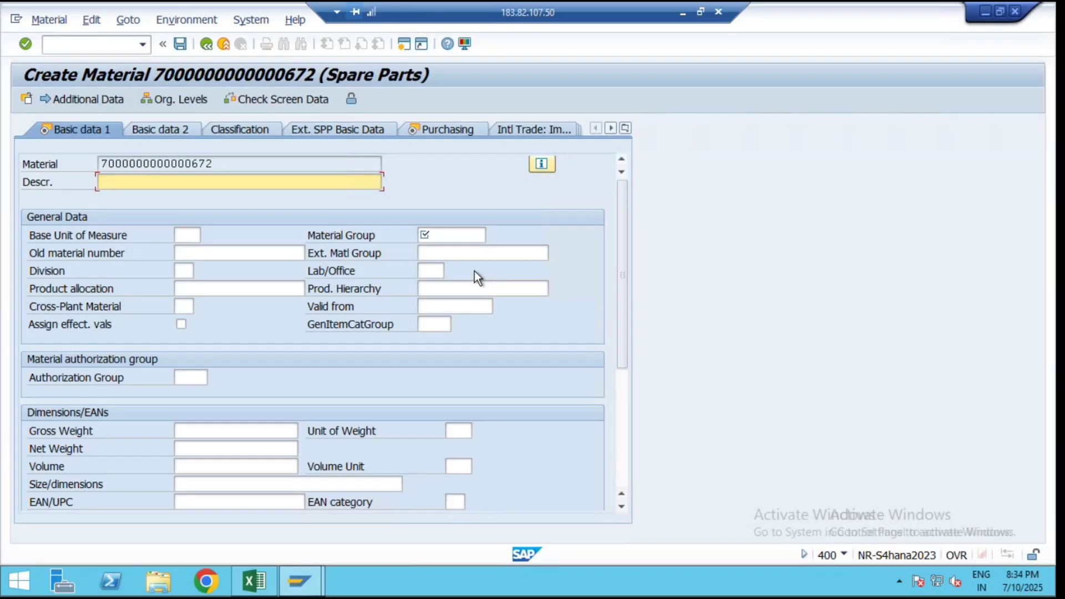
left_click(226, 180)
key("ctrl+v")
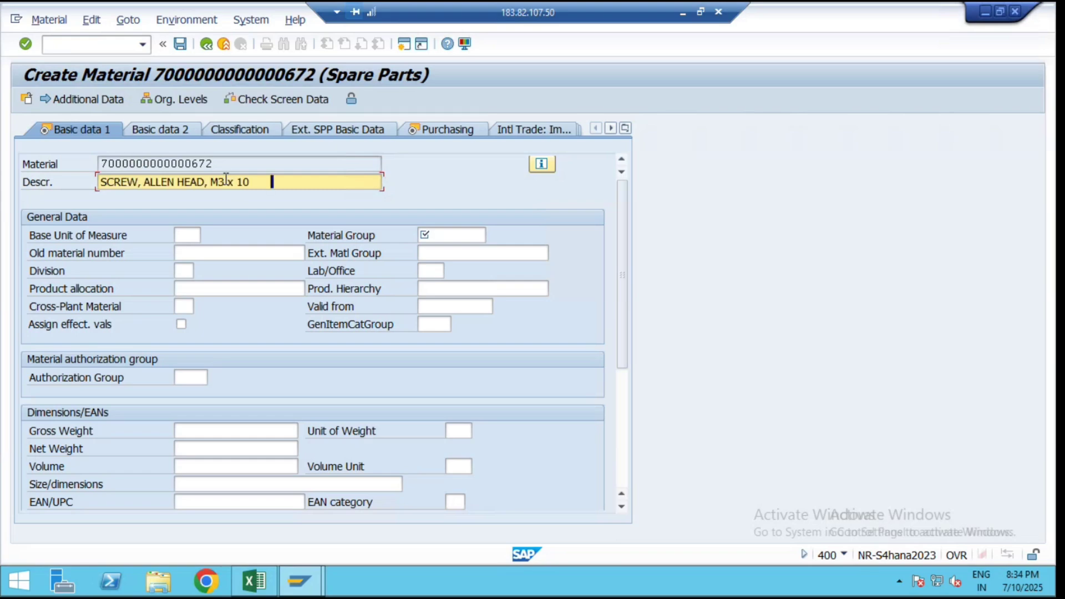
left_click(186, 236)
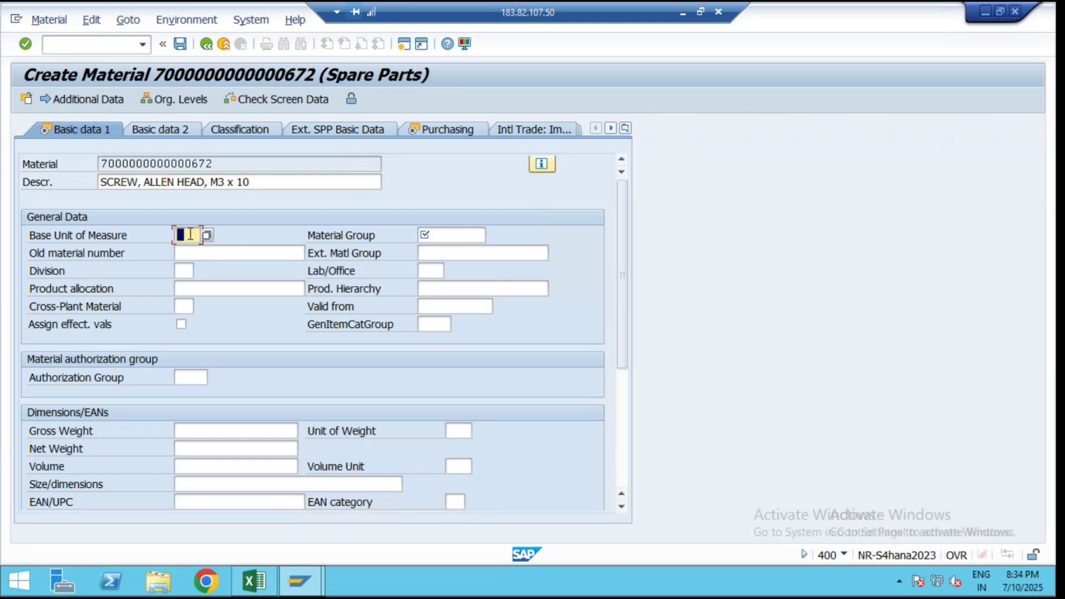
type("ea")
left_click(432, 236)
type("01")
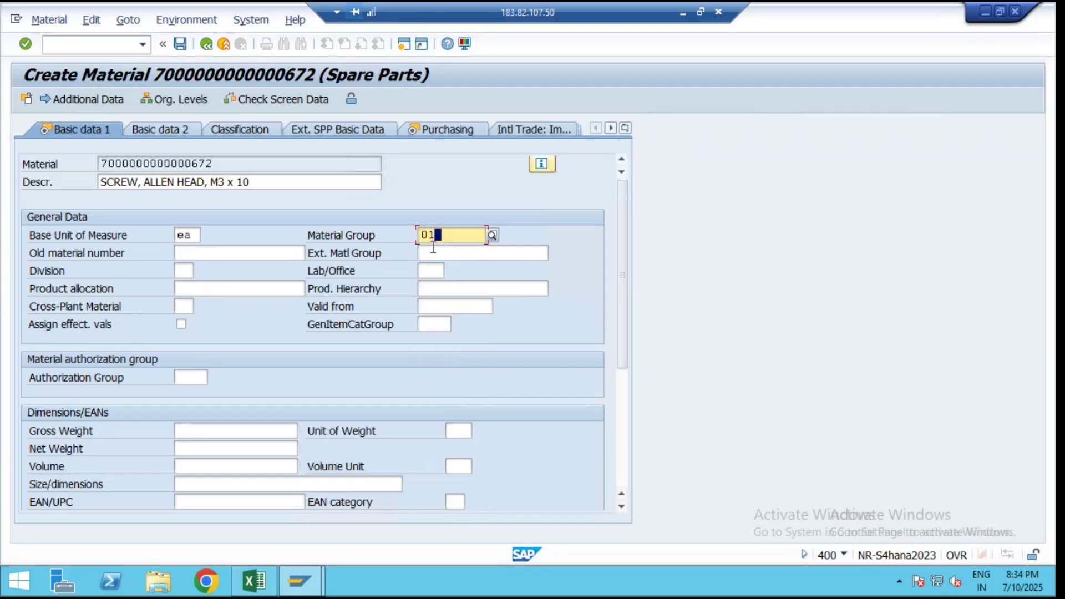
key("Return")
Enter purchasing group GI1 and advance through the views to accounting
left_click(189, 271)
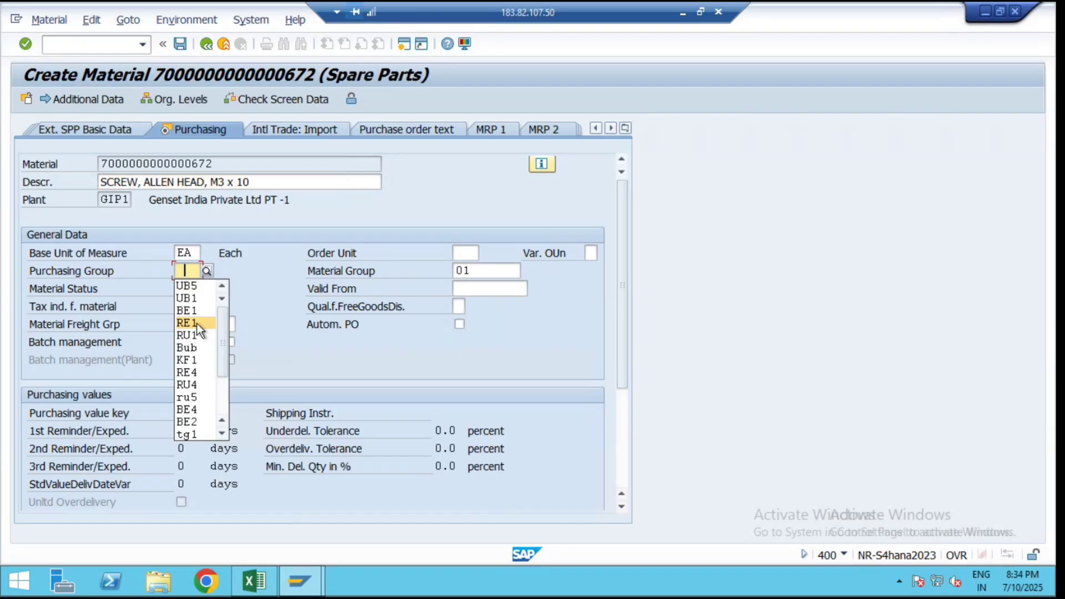
left_click(195, 270)
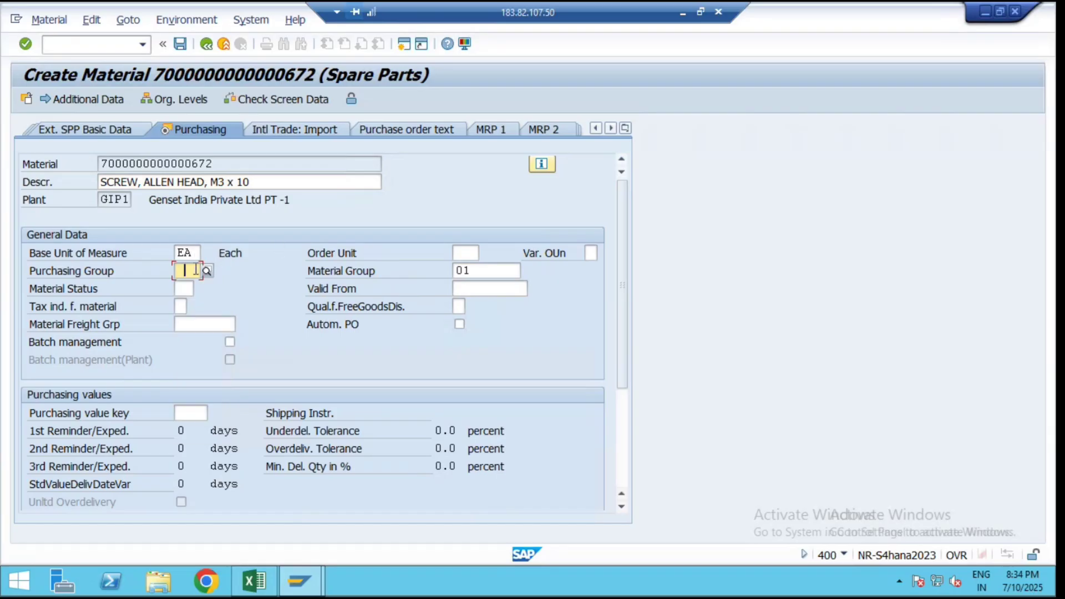
type("gi1")
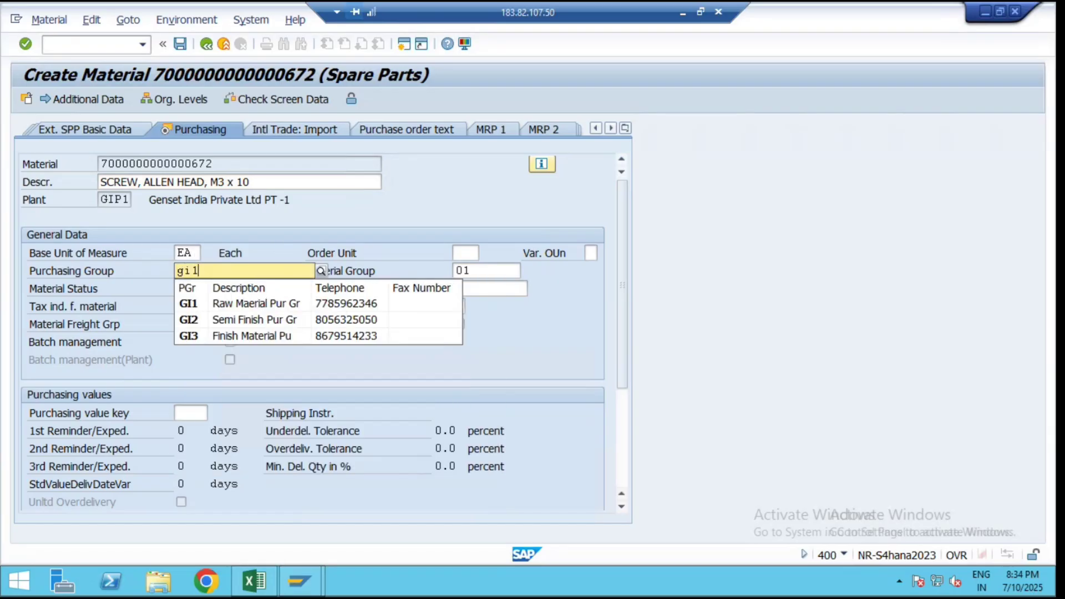
key("Return")
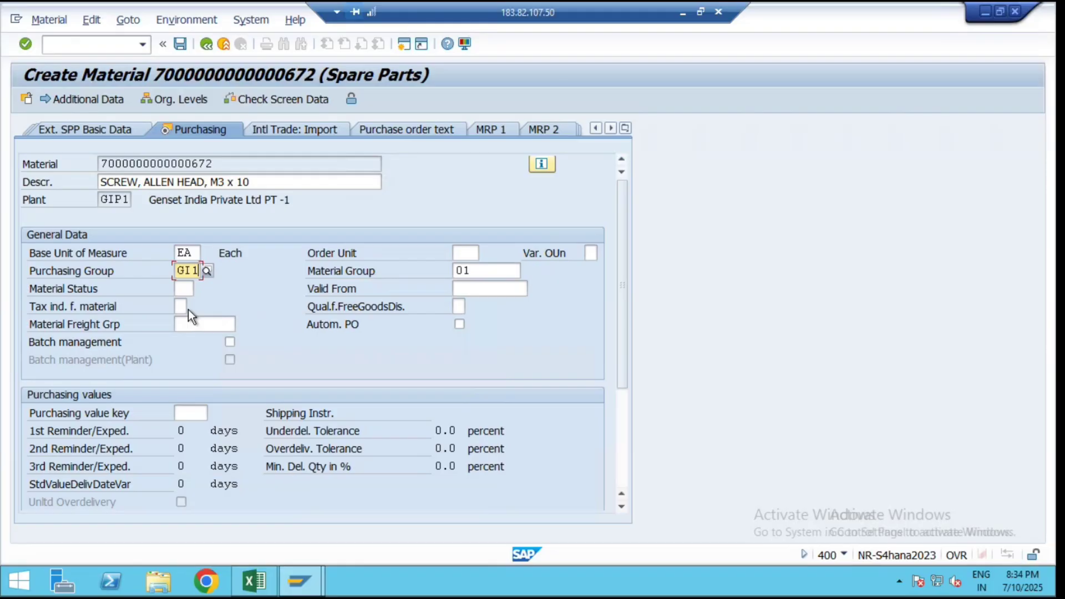
key("Return")
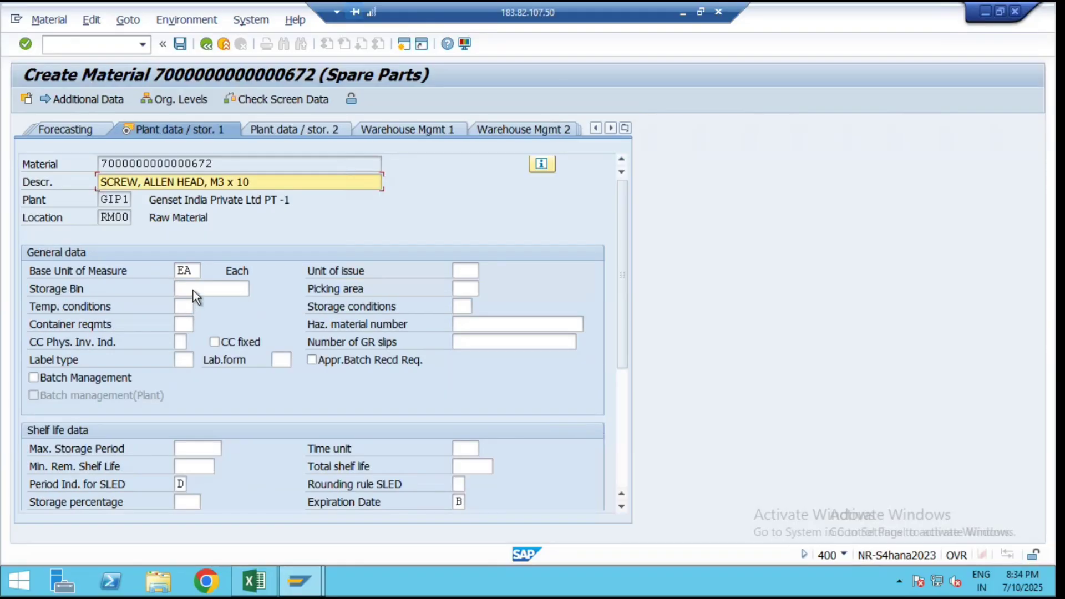
key("Return")
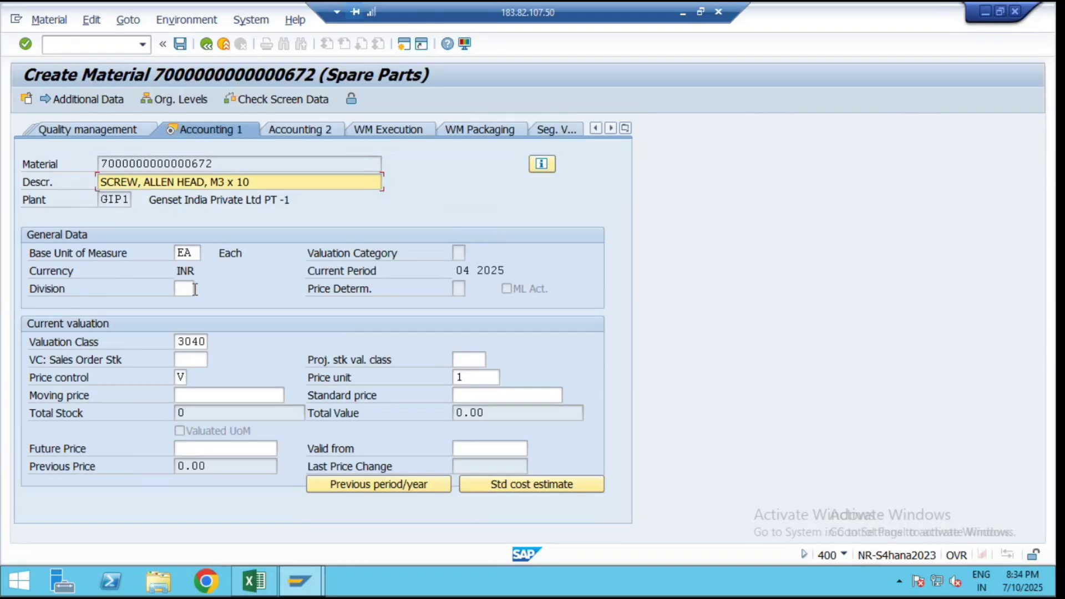
Check valuation class 3040 and set the moving price to 10
double_click(192, 340)
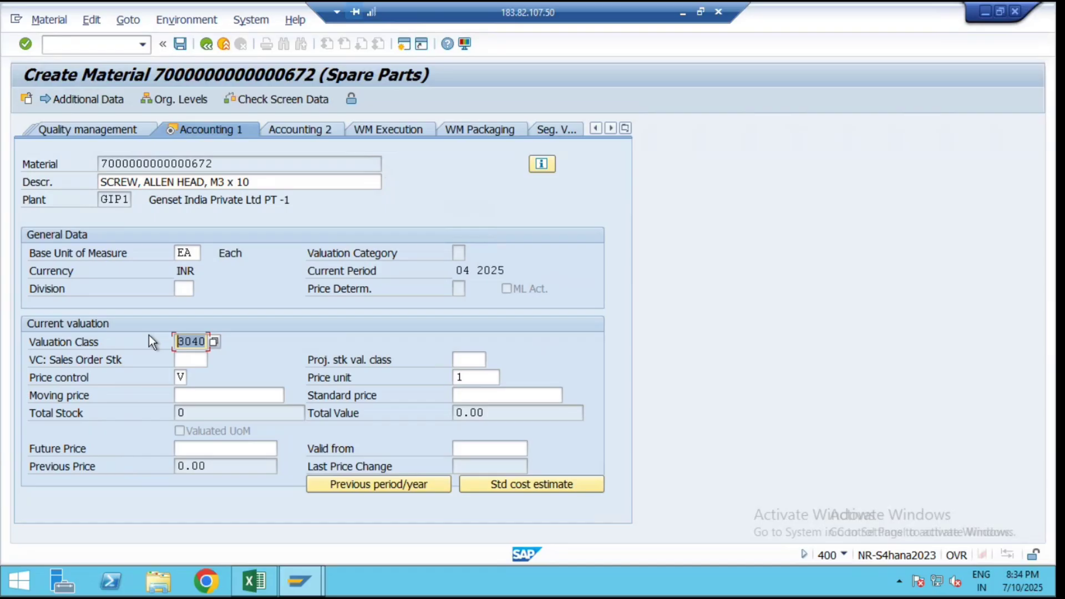
left_click(199, 394)
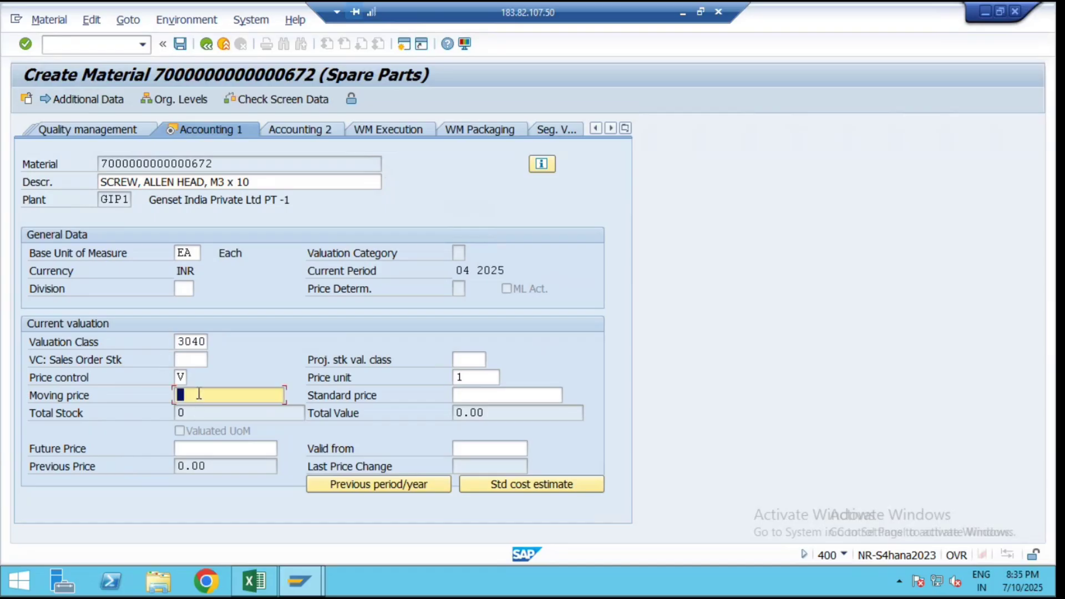
type("10")
key("Return")
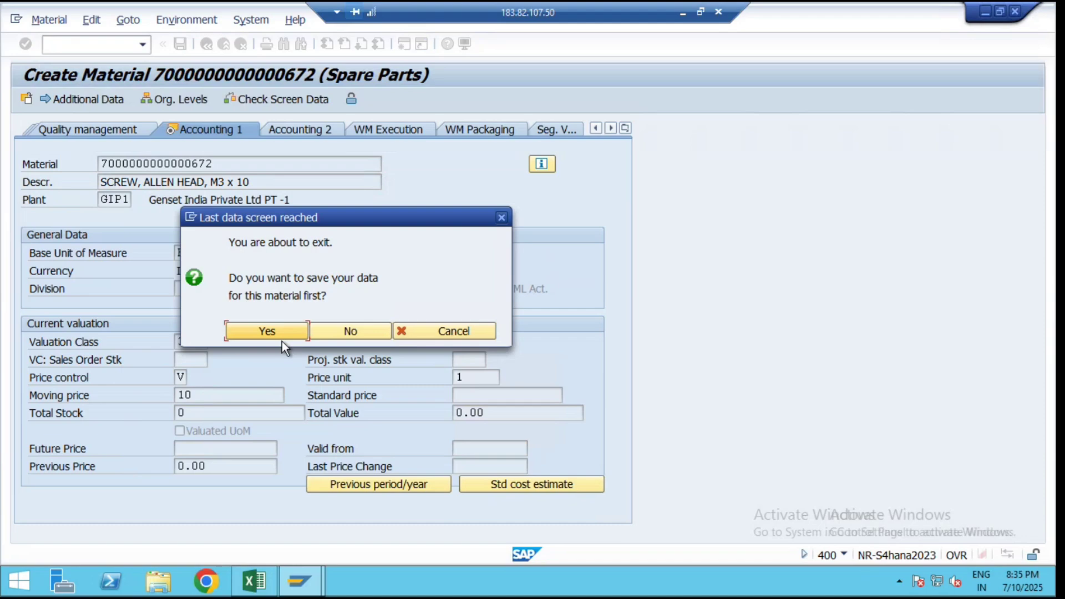
left_click(283, 333)
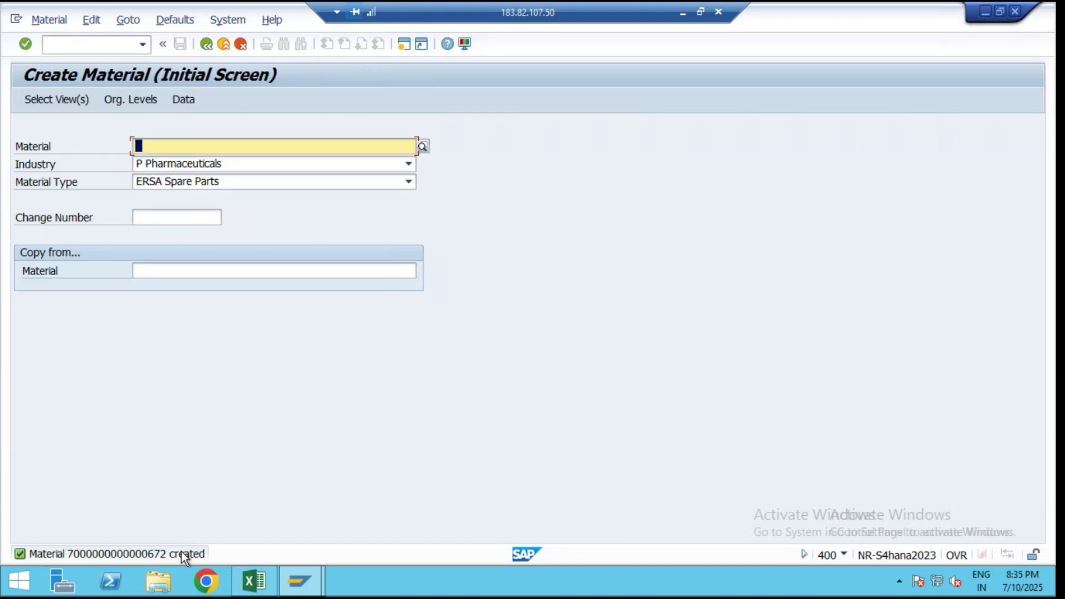
double_click(181, 552)
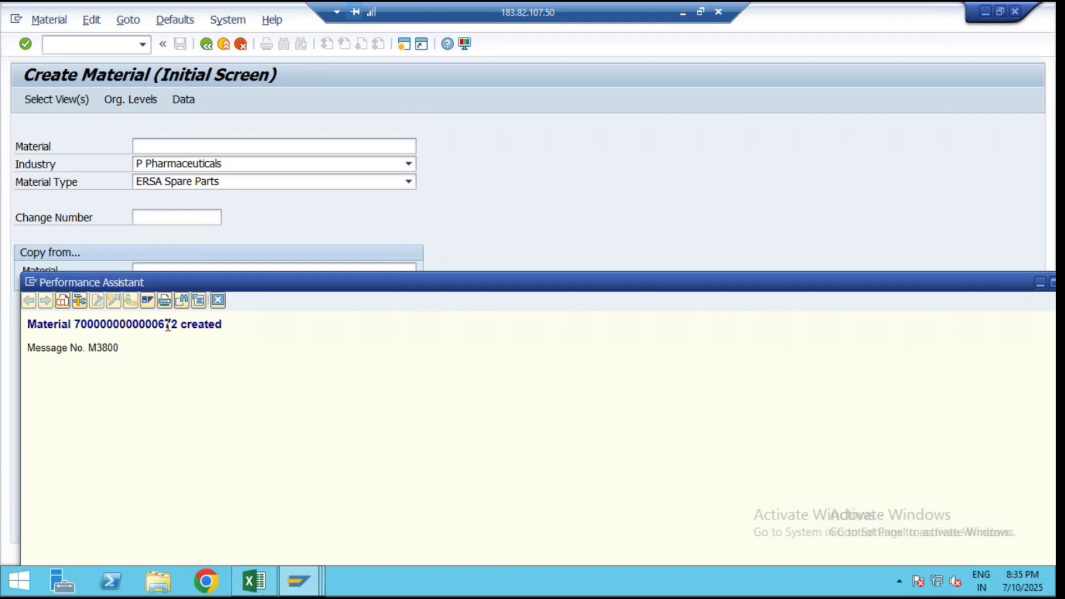
left_click_drag(178, 326, 77, 330)
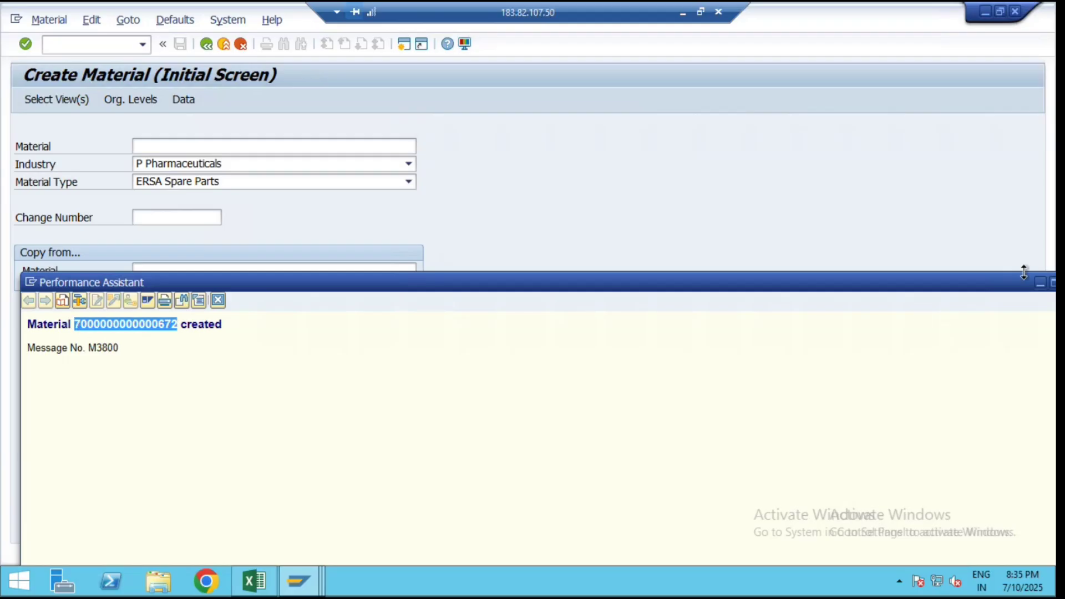
left_click(1040, 283)
Return to SAP Easy Access and bring the material transactions into view
left_click(219, 43)
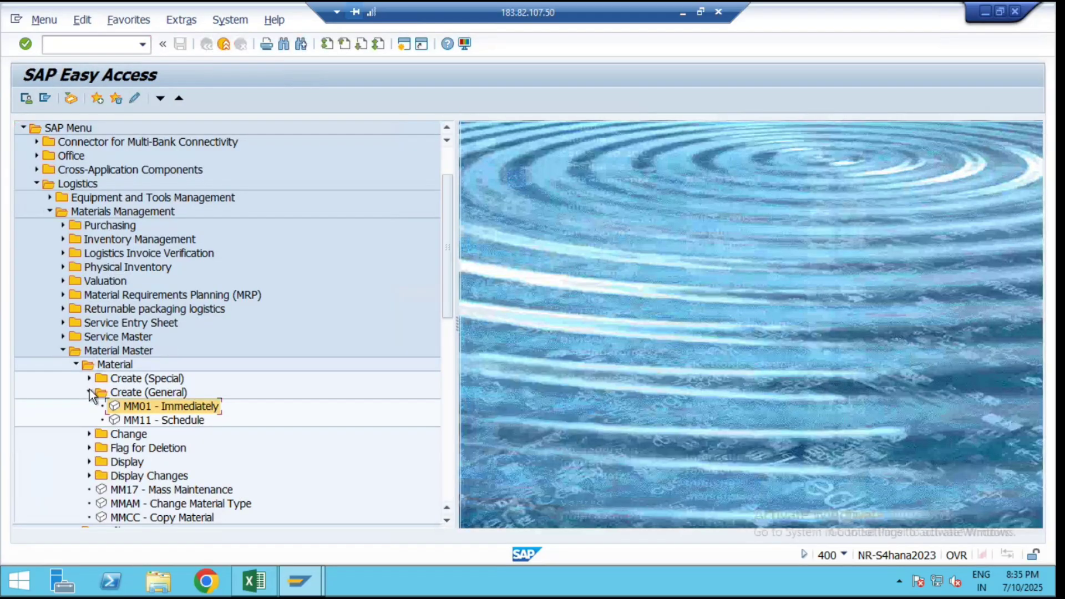
left_click(88, 392)
scroll(204, 337, "down", 2)
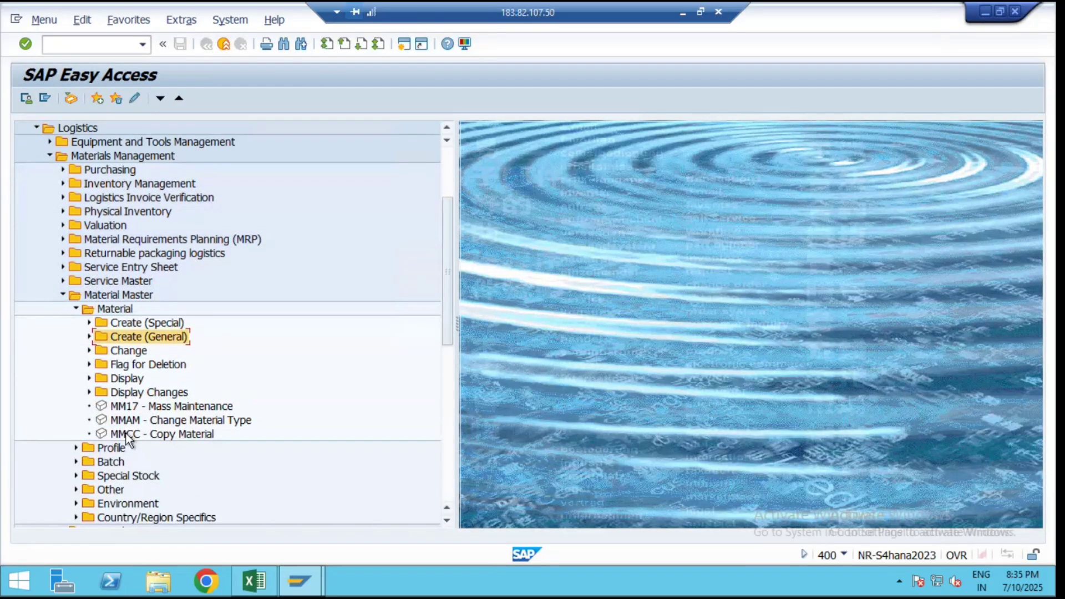
left_click(126, 435)
double_click(127, 434)
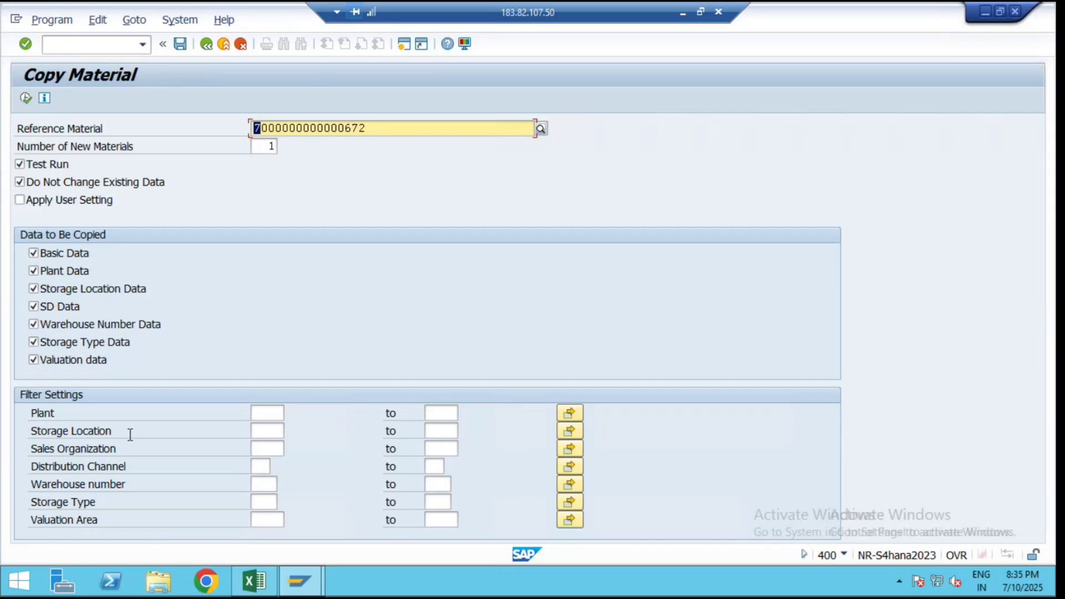
left_click_drag(379, 129, 215, 138)
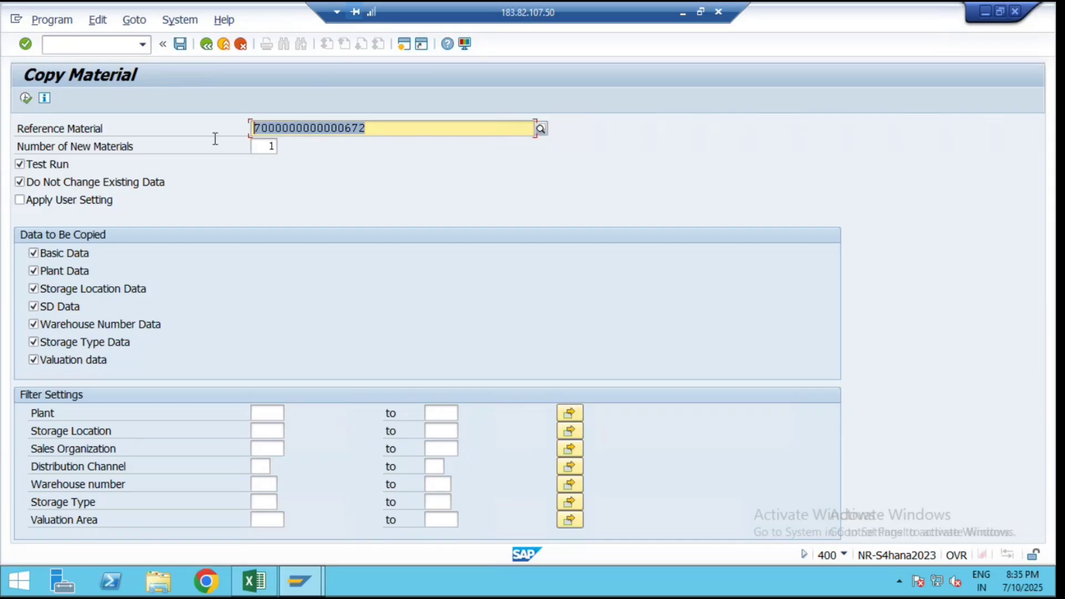
key("End")
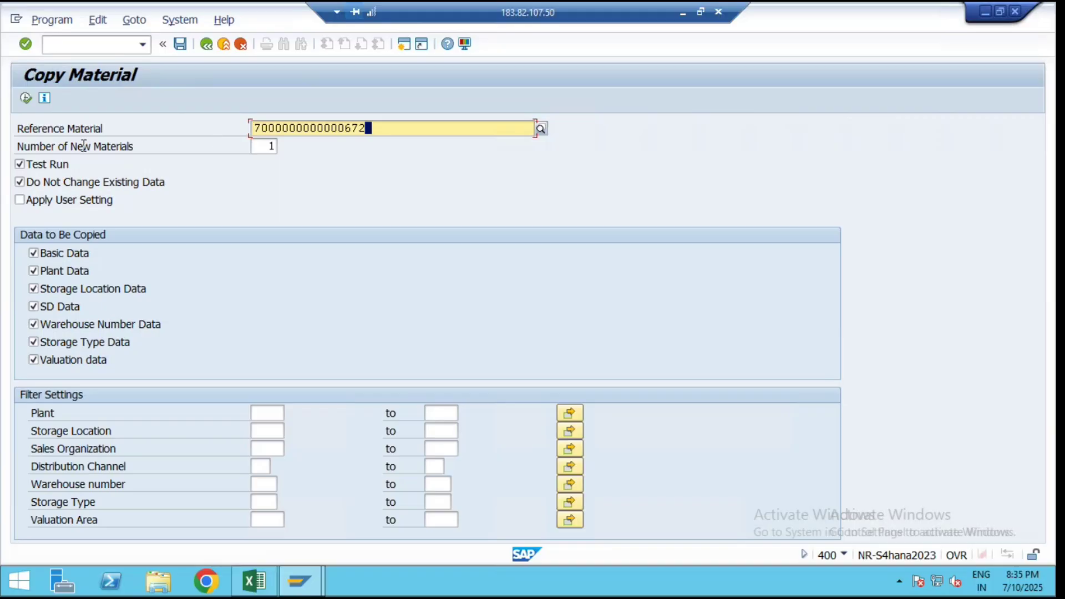
key("Tab")
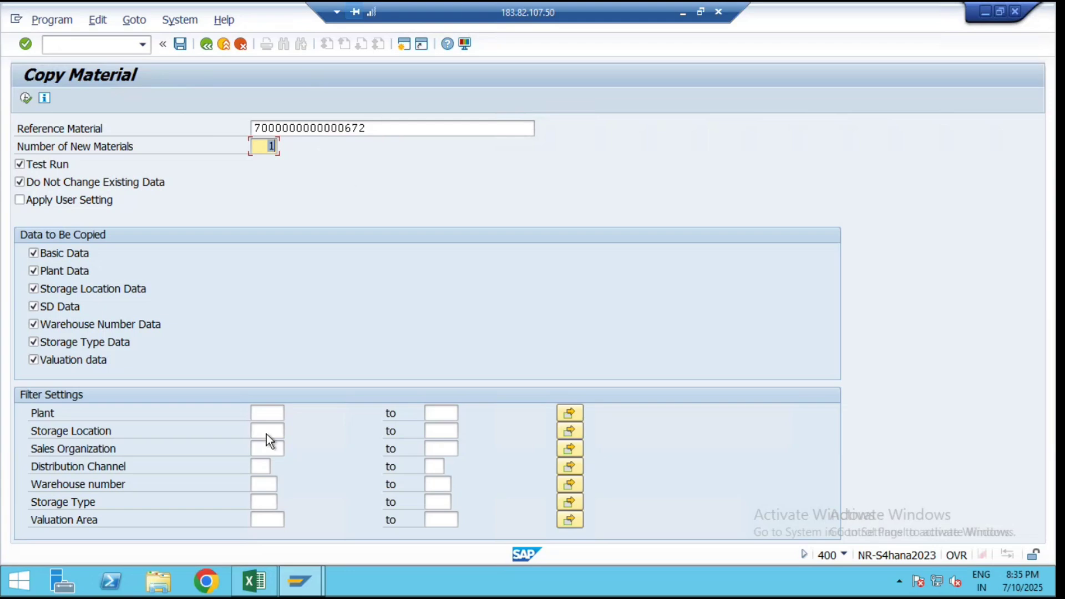
left_click(254, 580)
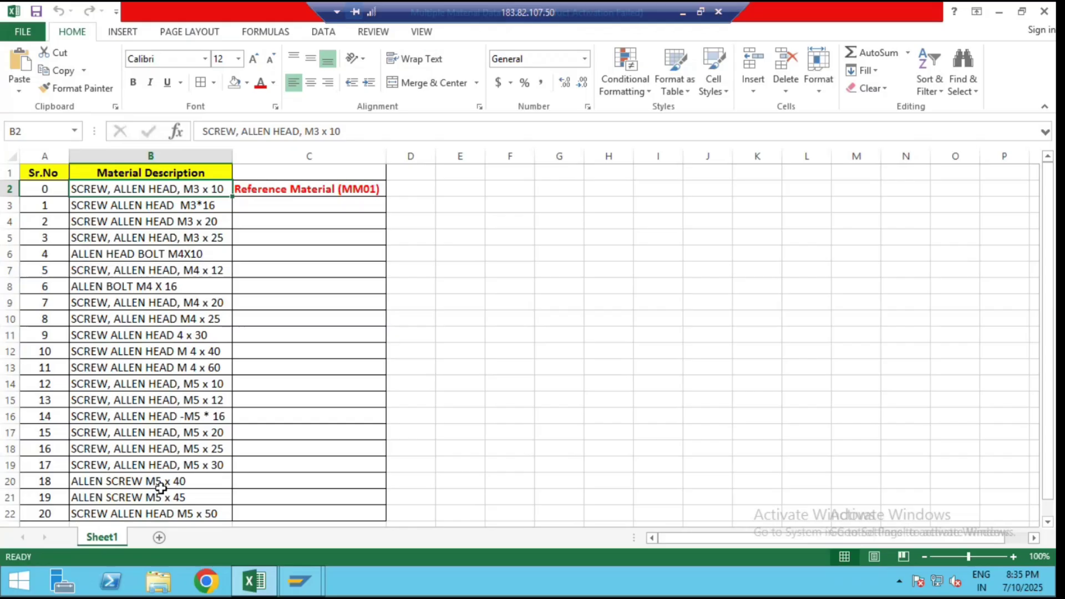
left_click(337, 510)
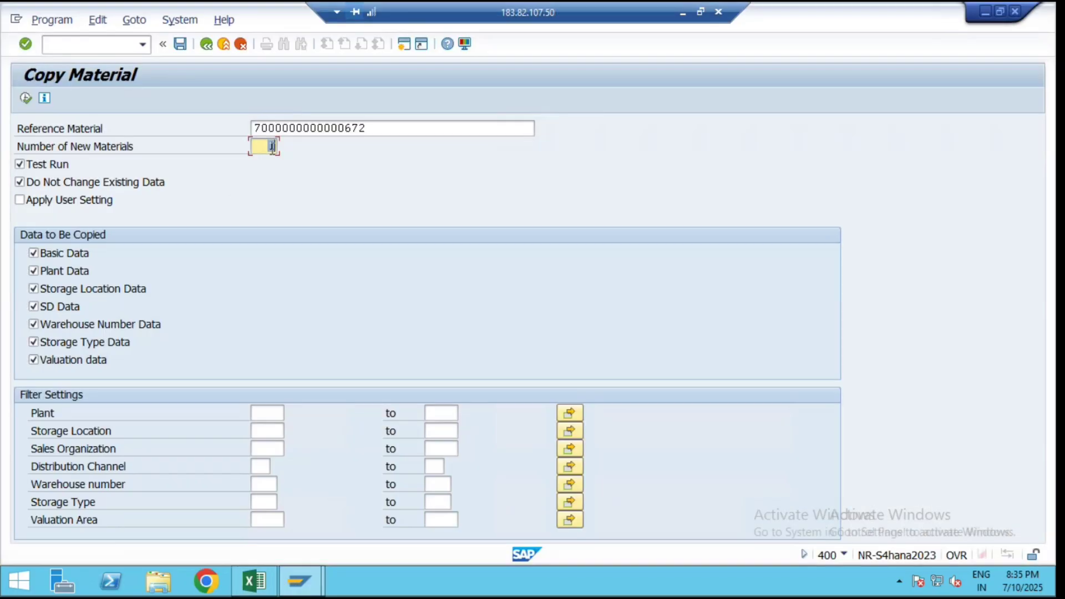
type("20")
double_click(268, 147)
left_click(25, 98)
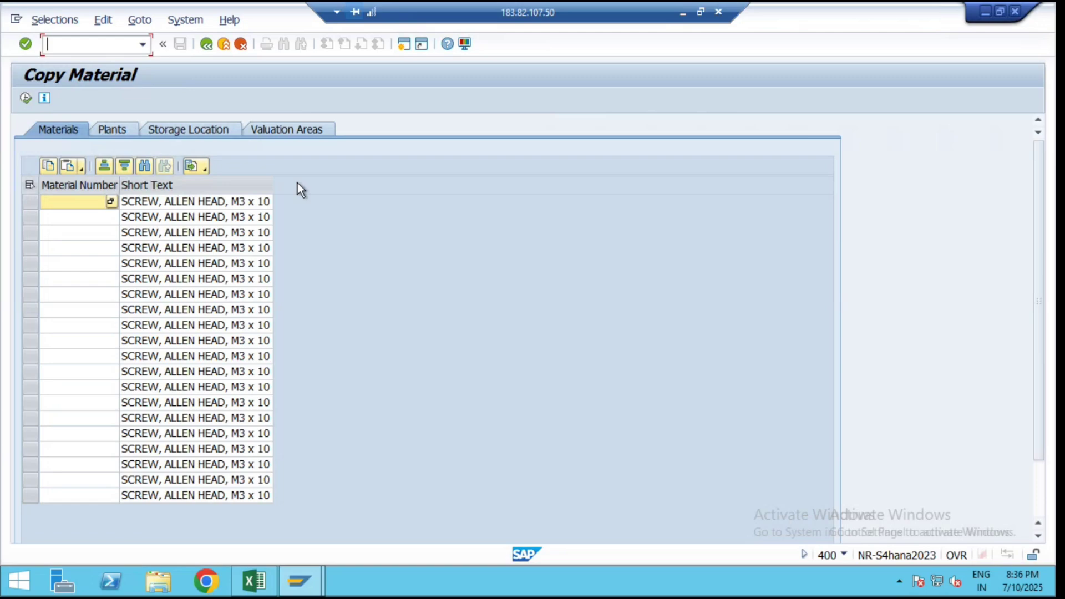
Widen the Short Text column and copy the descriptions B3:B22 from Excel
left_click_drag(272, 185, 295, 185)
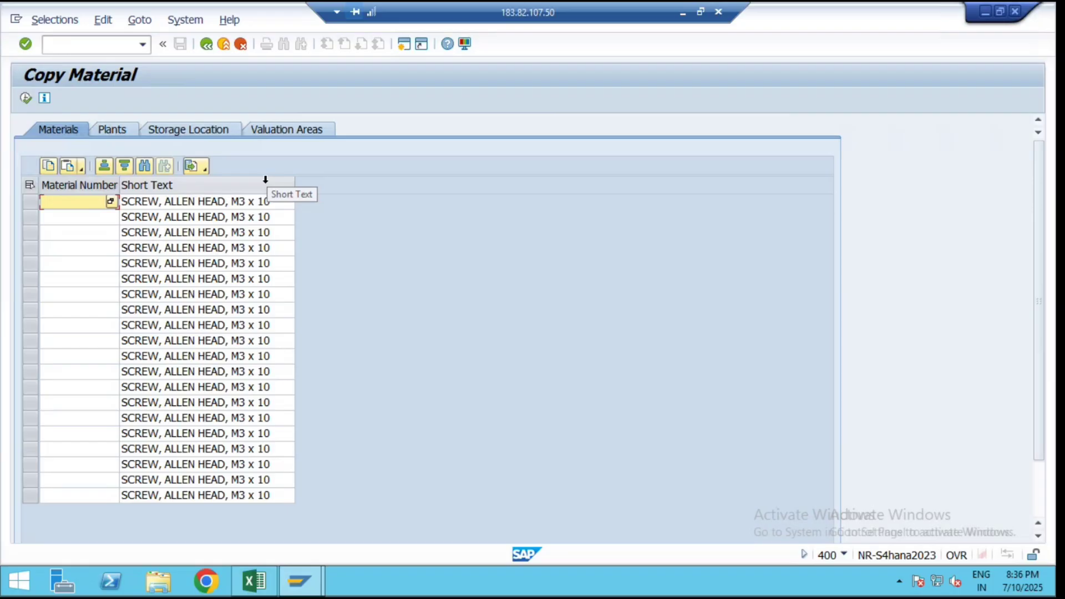
left_click(256, 580)
left_click_drag(204, 205, 179, 518)
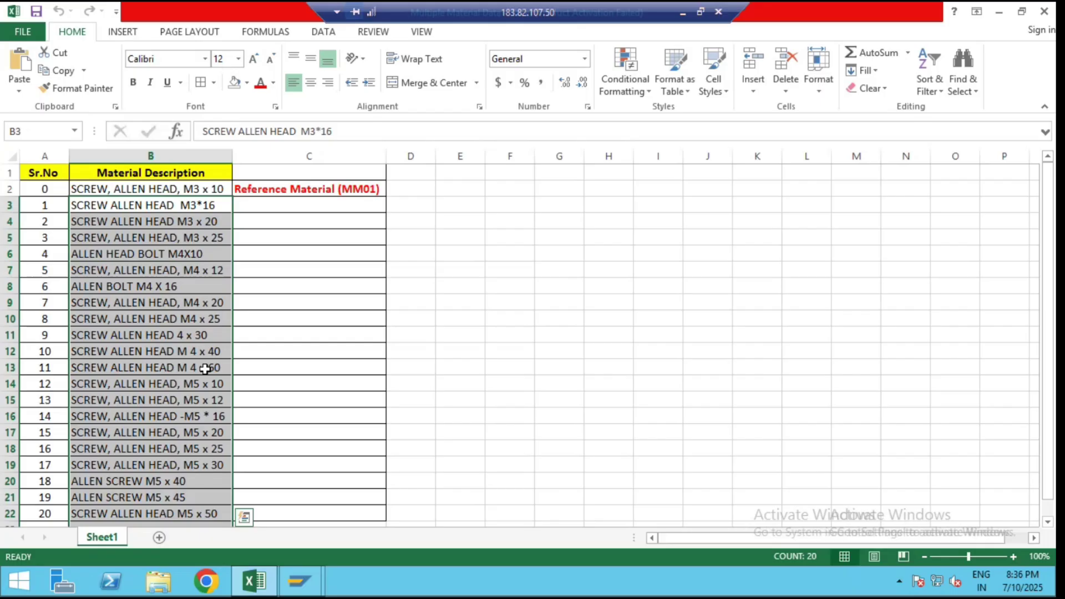
left_click_drag(219, 204, 199, 507)
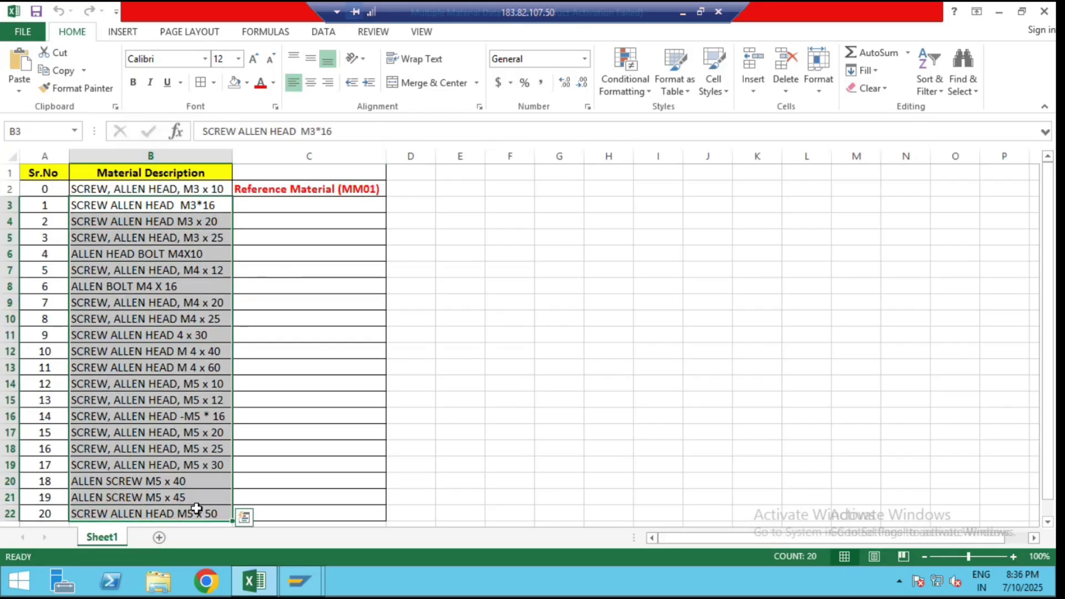
key("ctrl+c")
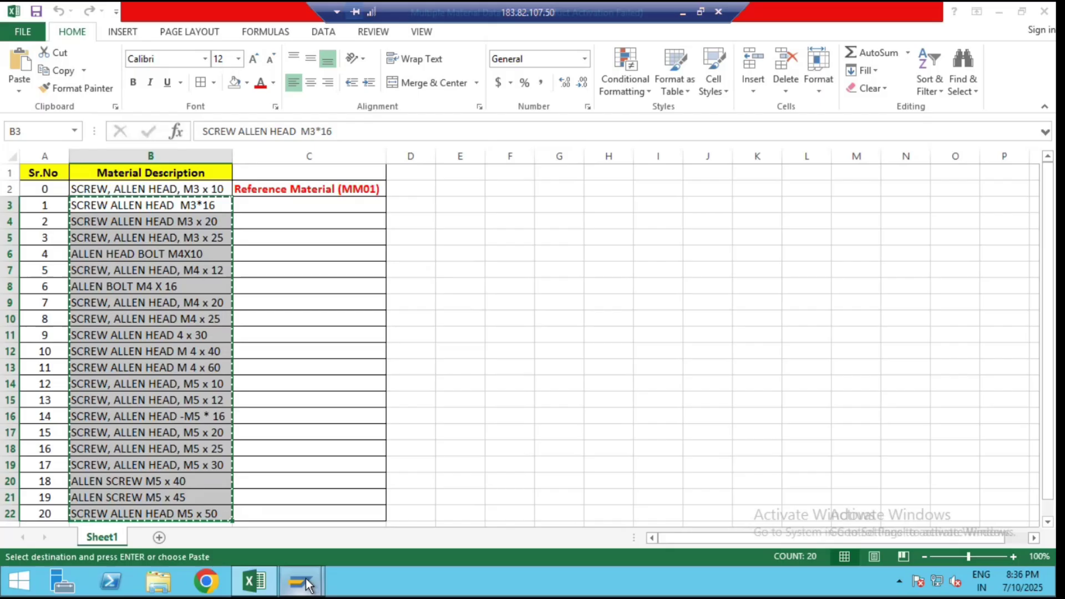
Paste the 20 descriptions into the whole Short Text column of the copy list
mouse_move(300, 581)
left_click(343, 491)
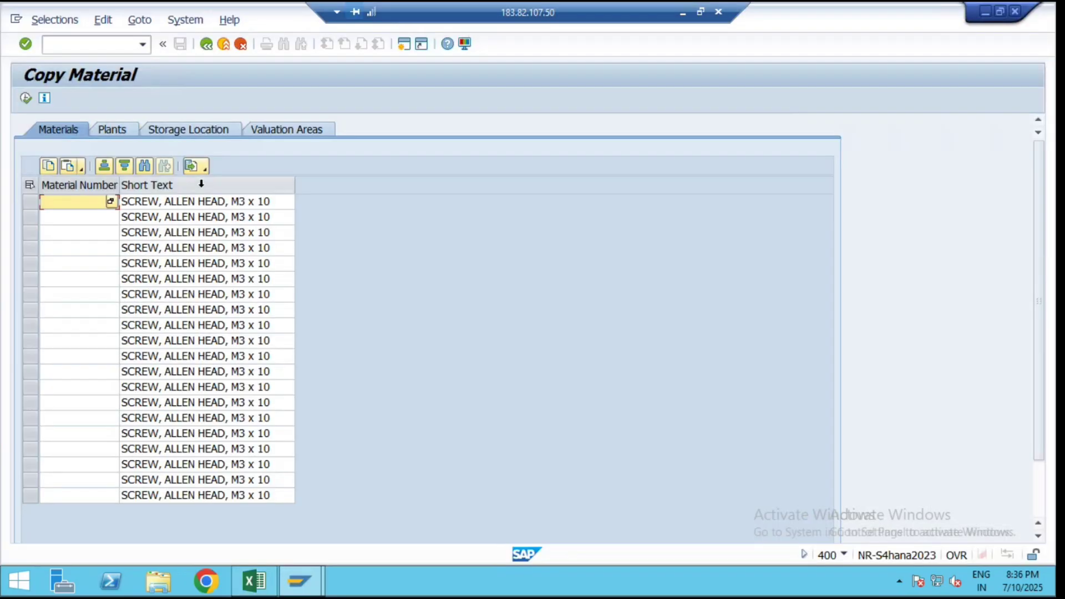
left_click(202, 184)
key("ctrl+v")
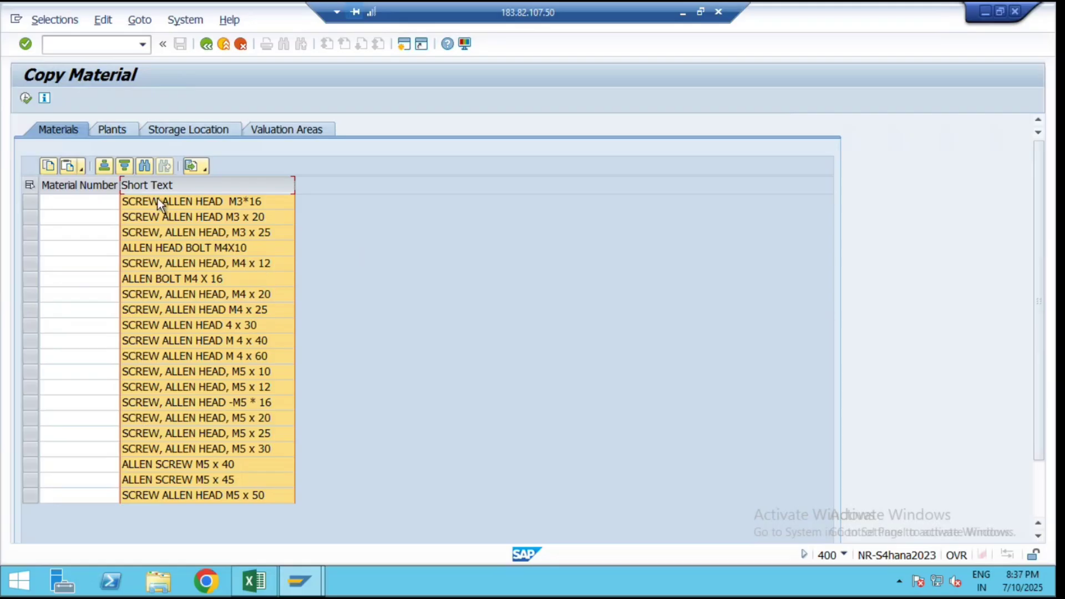
Verify mappings on Plants, Storage Location and Valuation Areas tabs: GIP1, RM00, GIP1
left_click(111, 133)
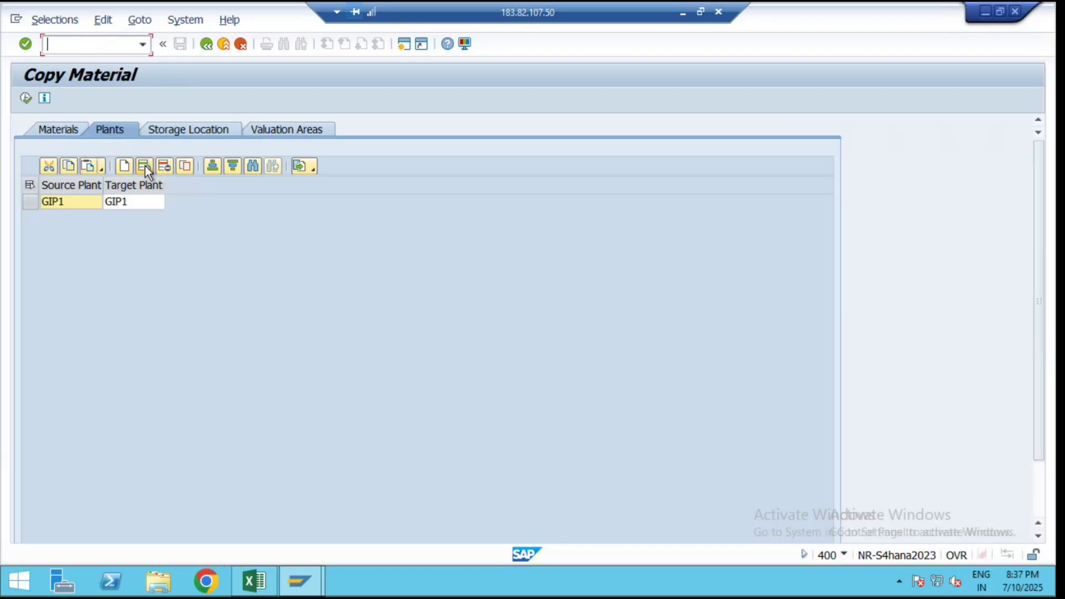
left_click(168, 132)
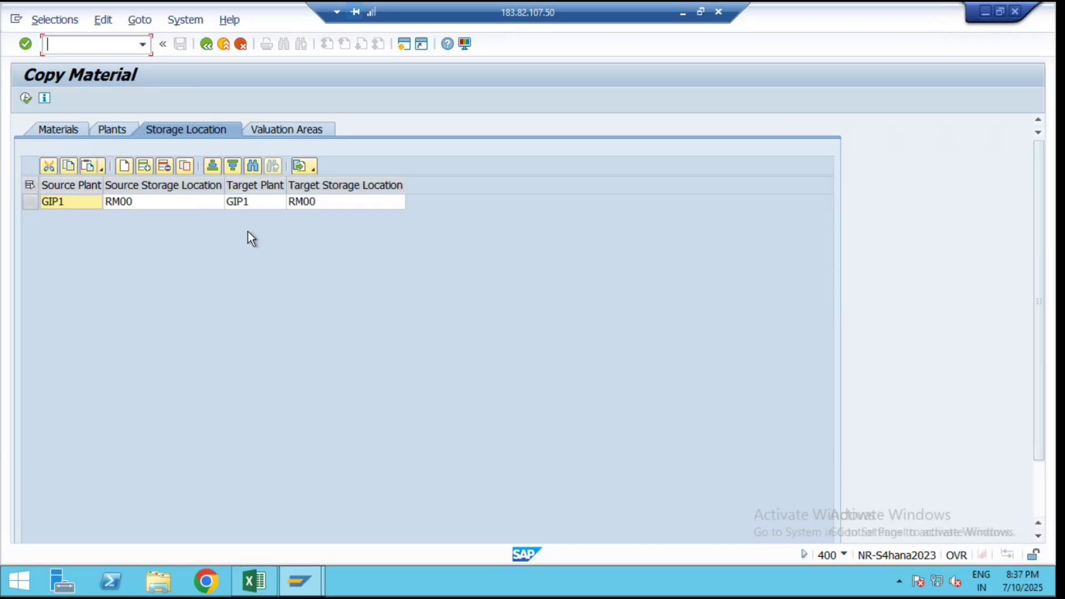
left_click(281, 129)
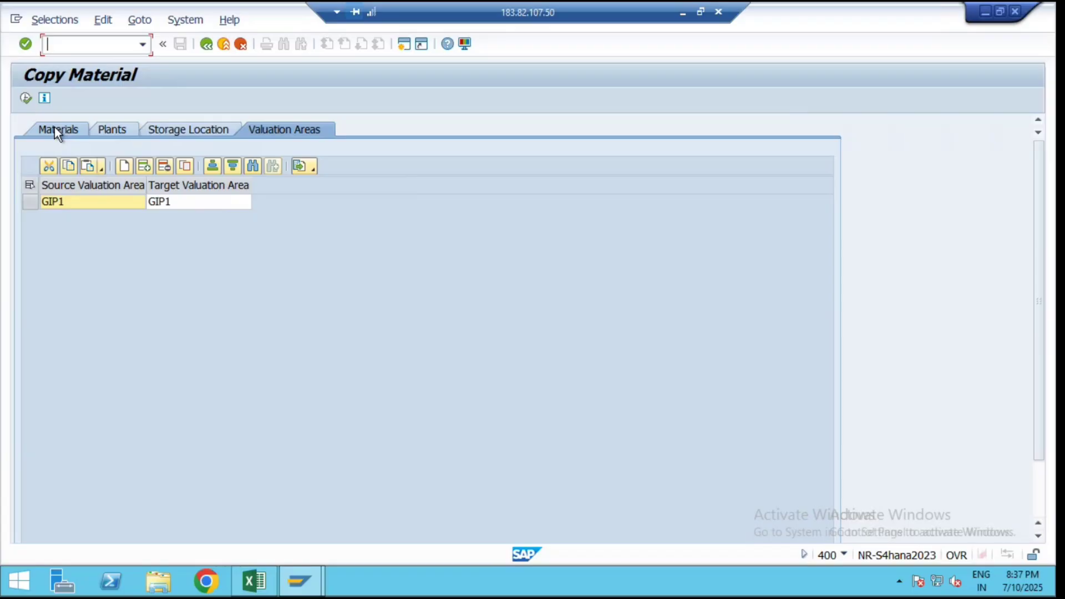
Trial-run the copy, then turn off Test Run and post all 20 new materials
left_click(26, 98)
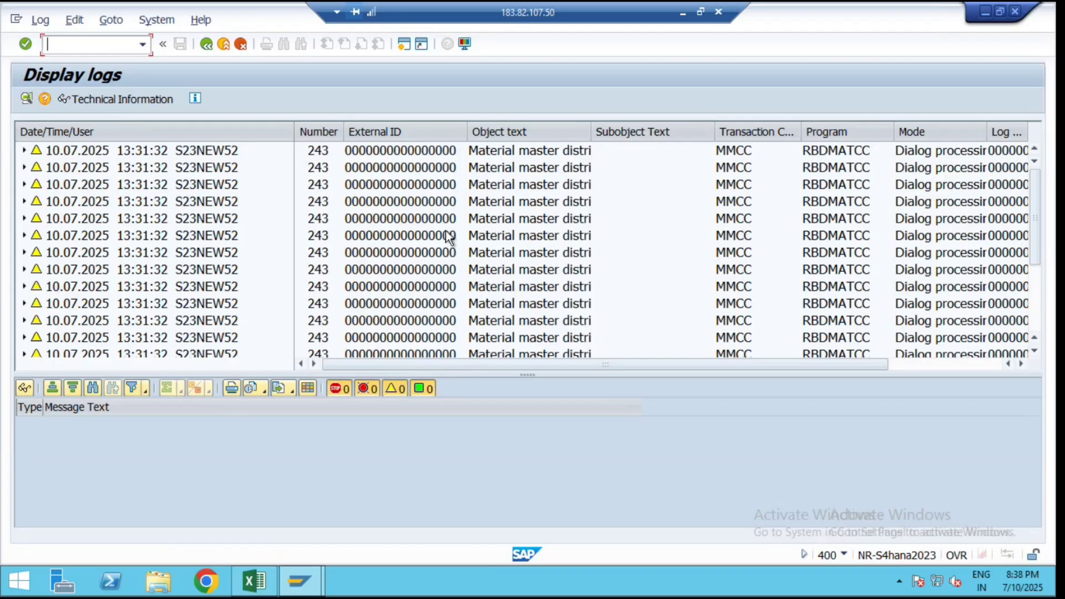
left_click(207, 47)
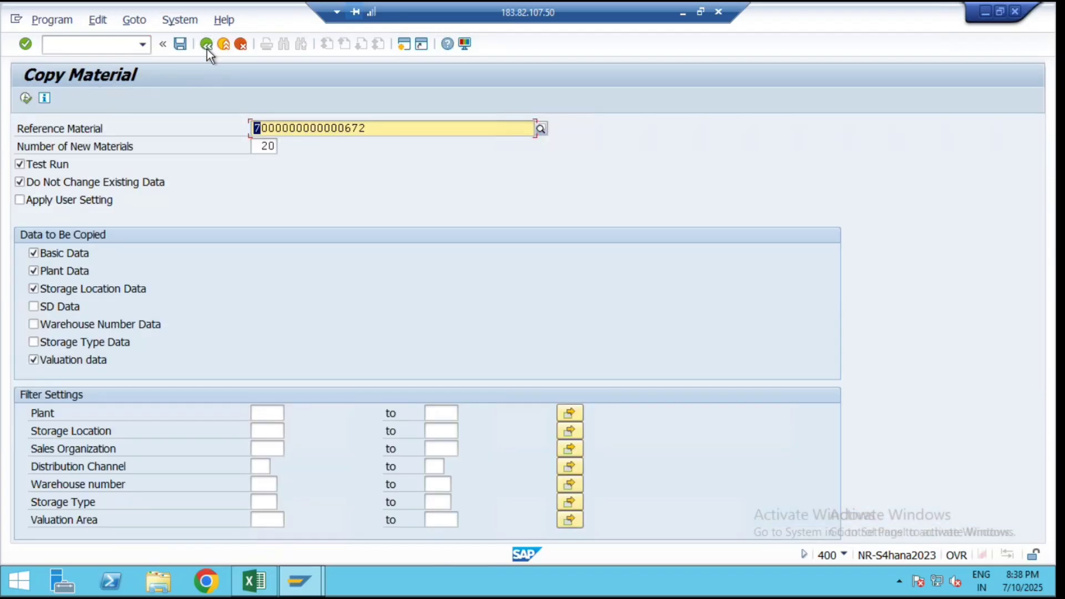
left_click(19, 161)
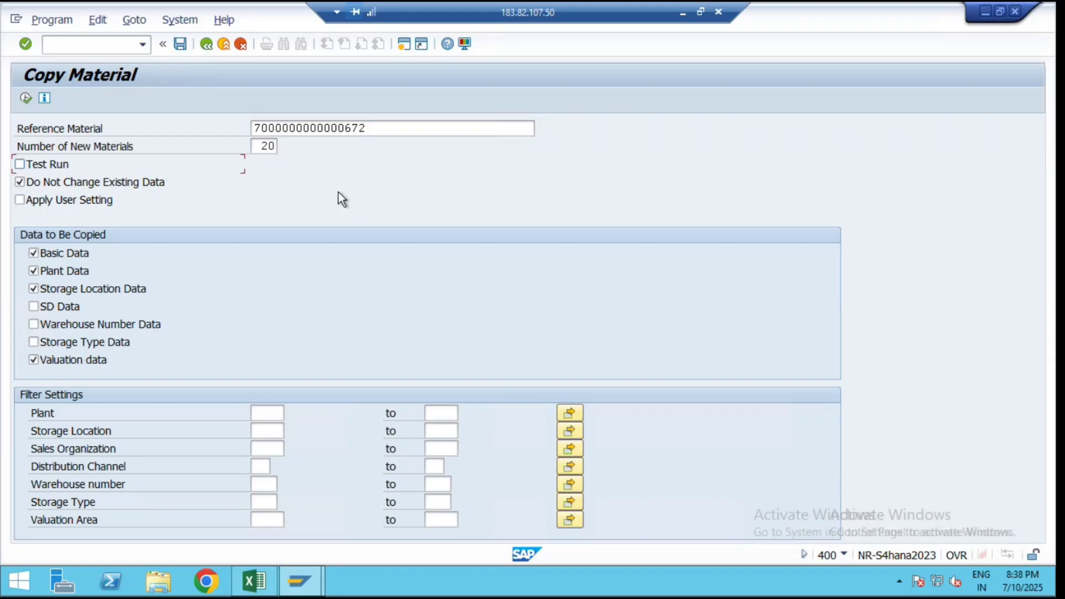
left_click(25, 99)
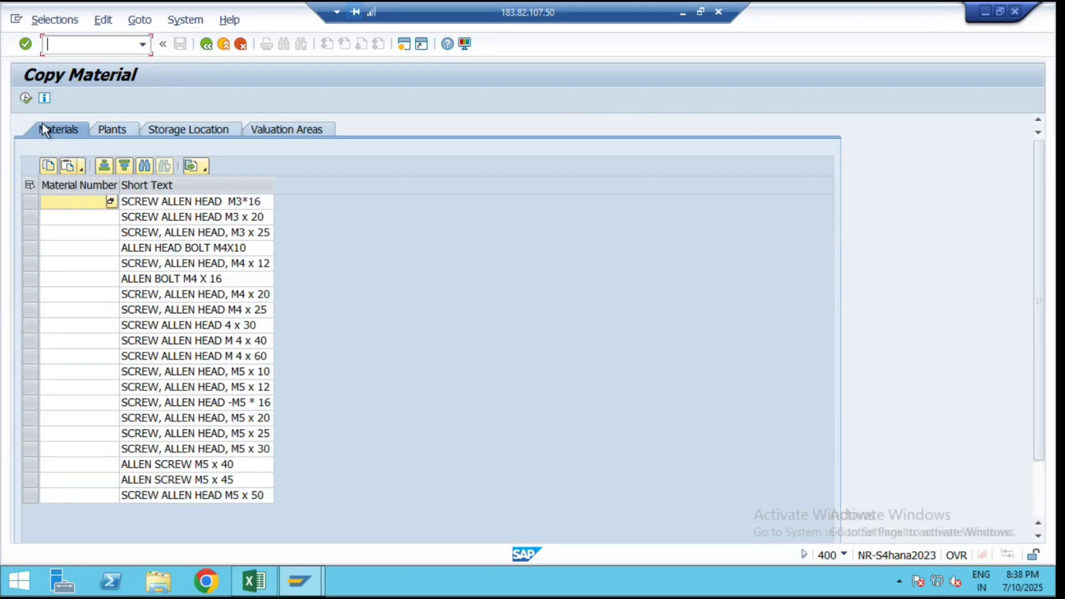
left_click(26, 98)
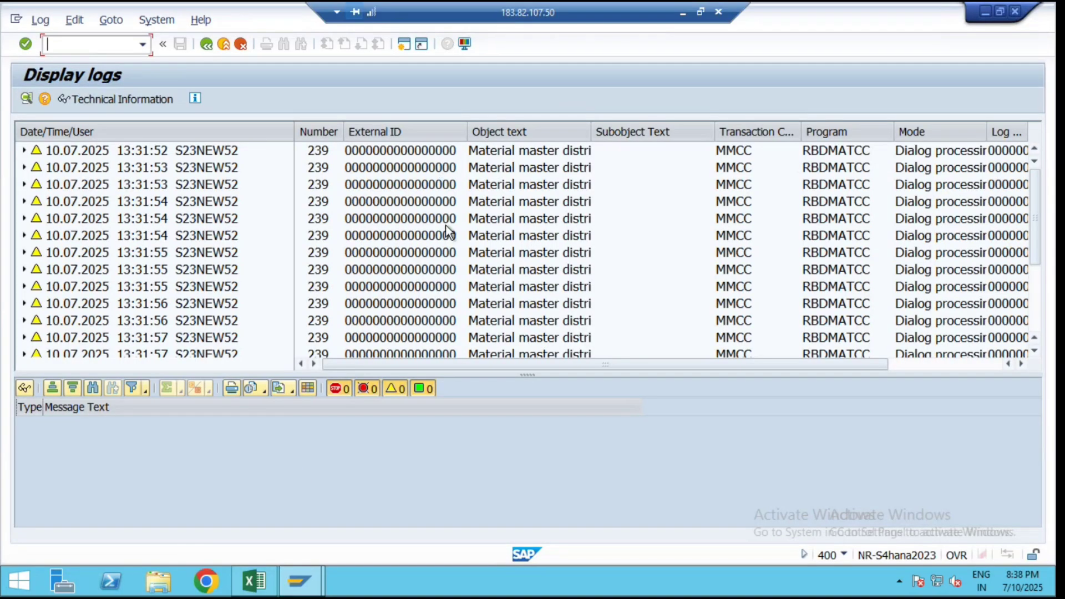
left_click(209, 44)
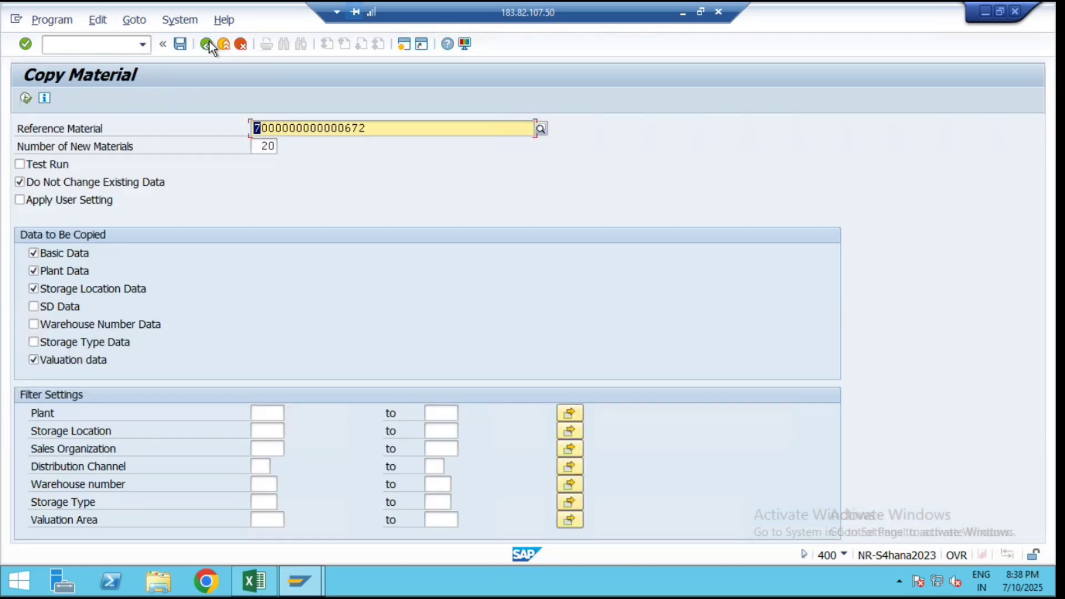
Open the MM60 Materials List report from Material Master > Other in Easy Access
left_click(209, 45)
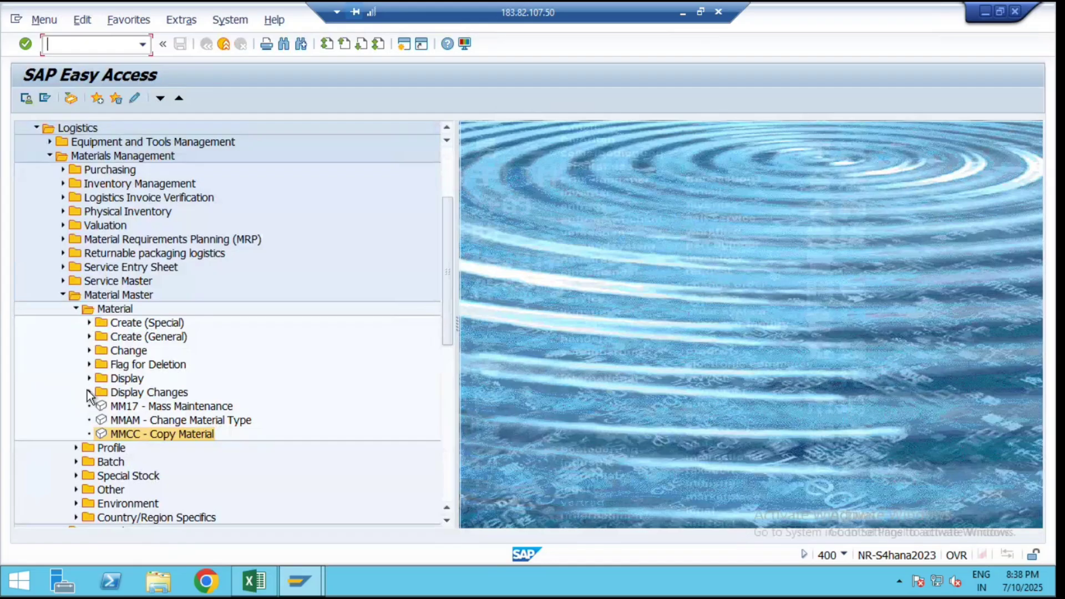
left_click(76, 308)
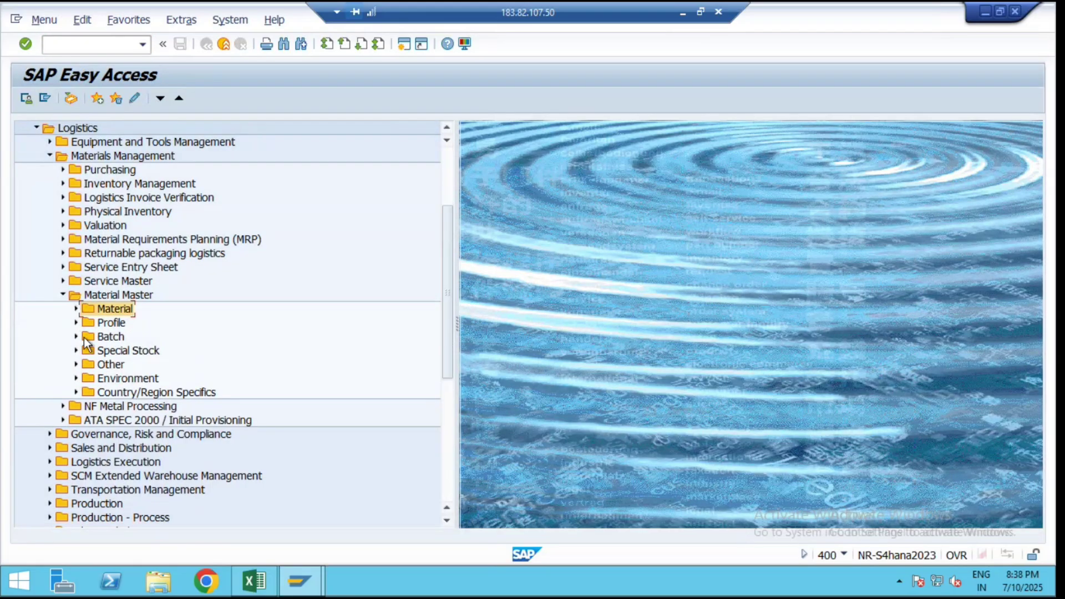
left_click(76, 364)
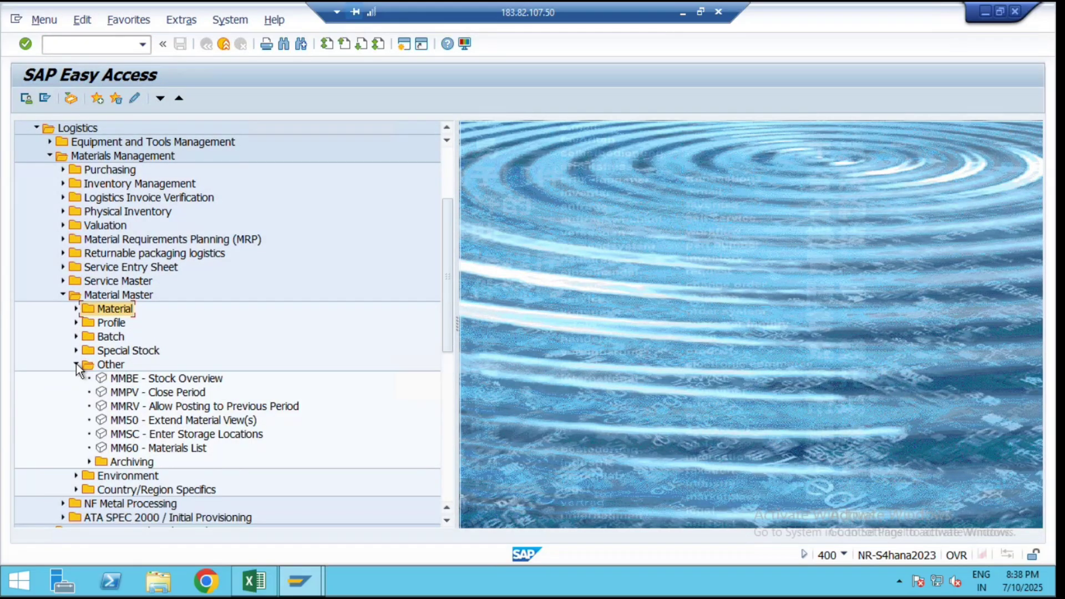
left_click(129, 447)
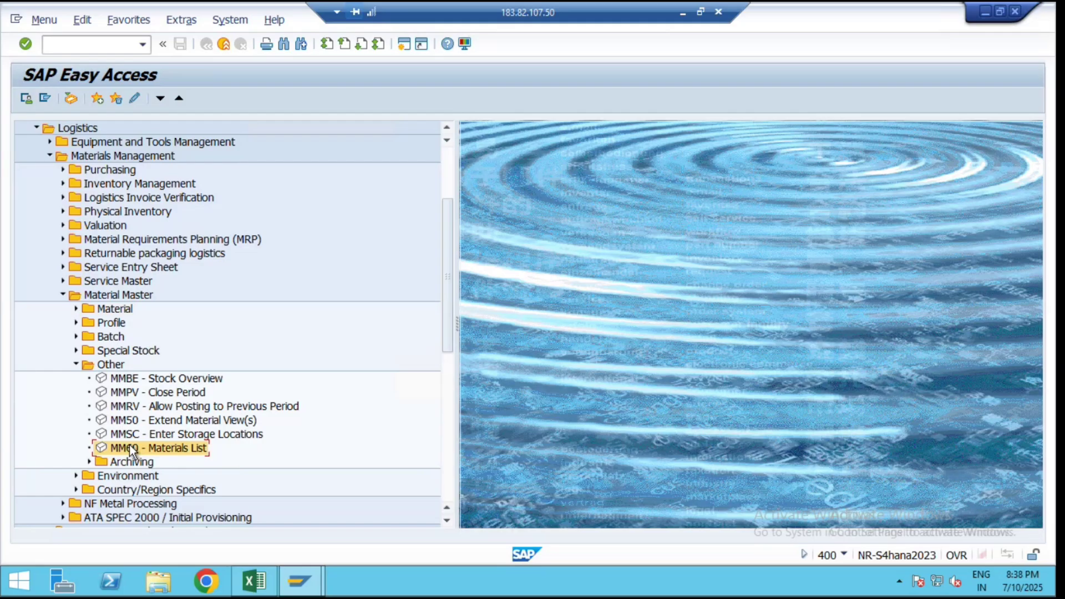
double_click(131, 448)
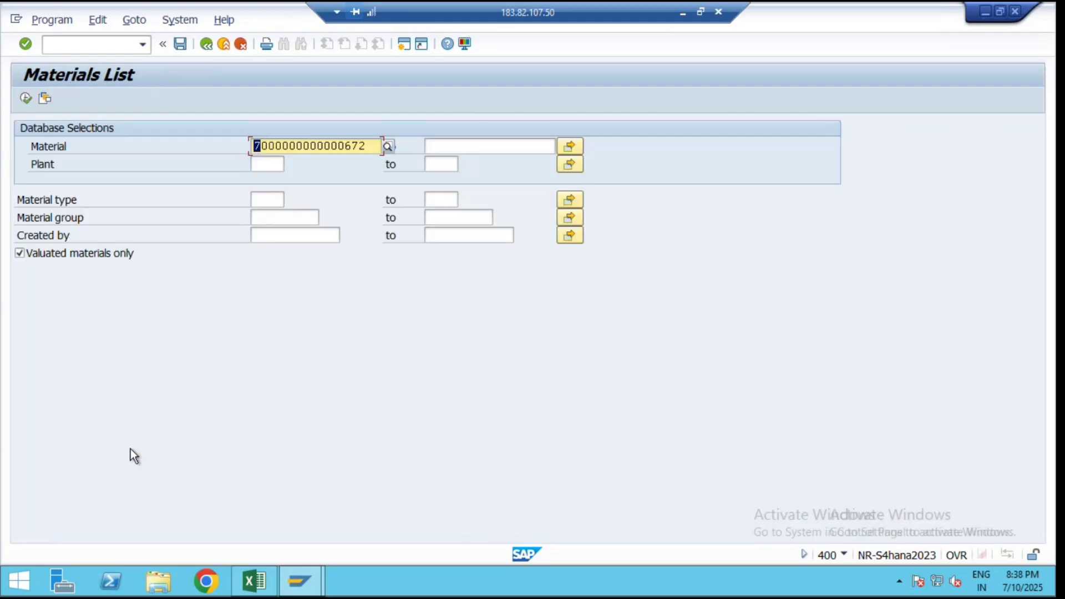
Clear the material number, filter by plant GIP1 and material type ERSA, and run
key("shift+Home")
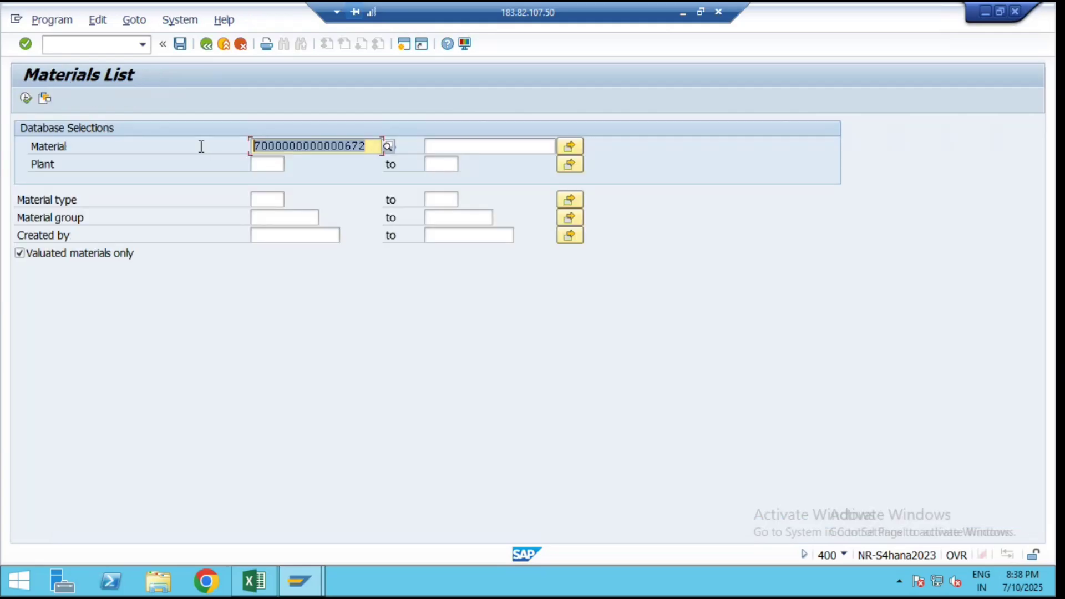
key("Delete")
left_click(266, 167)
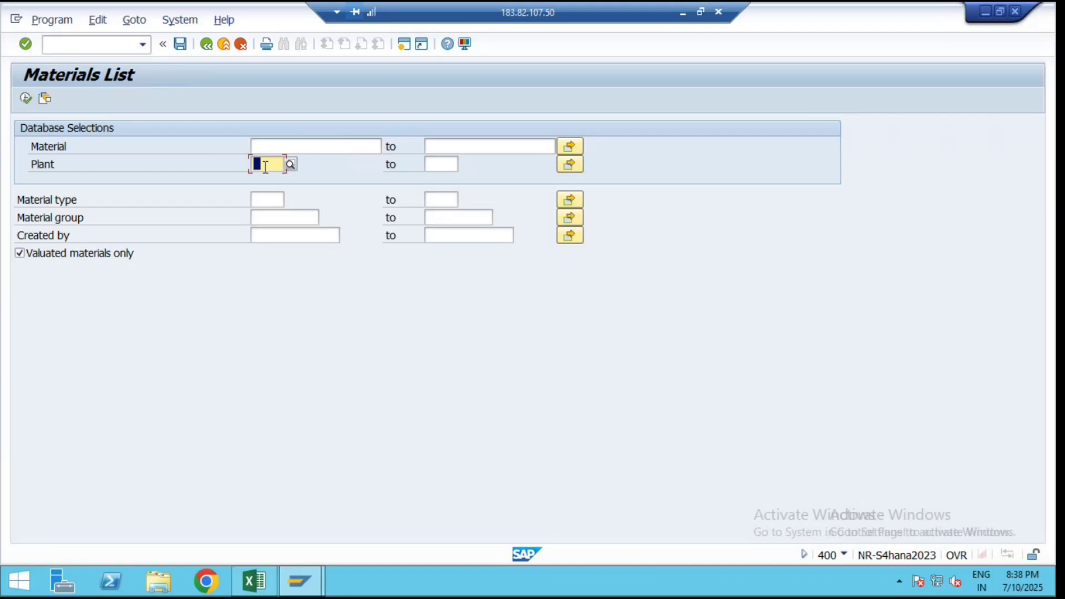
type("gip1")
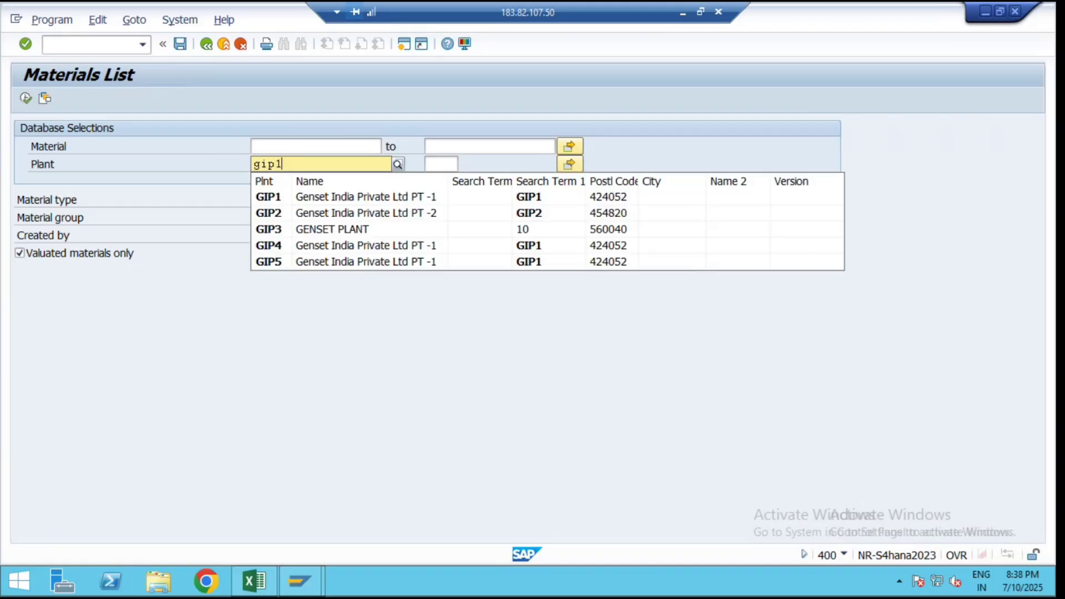
left_click(278, 198)
left_click(272, 199)
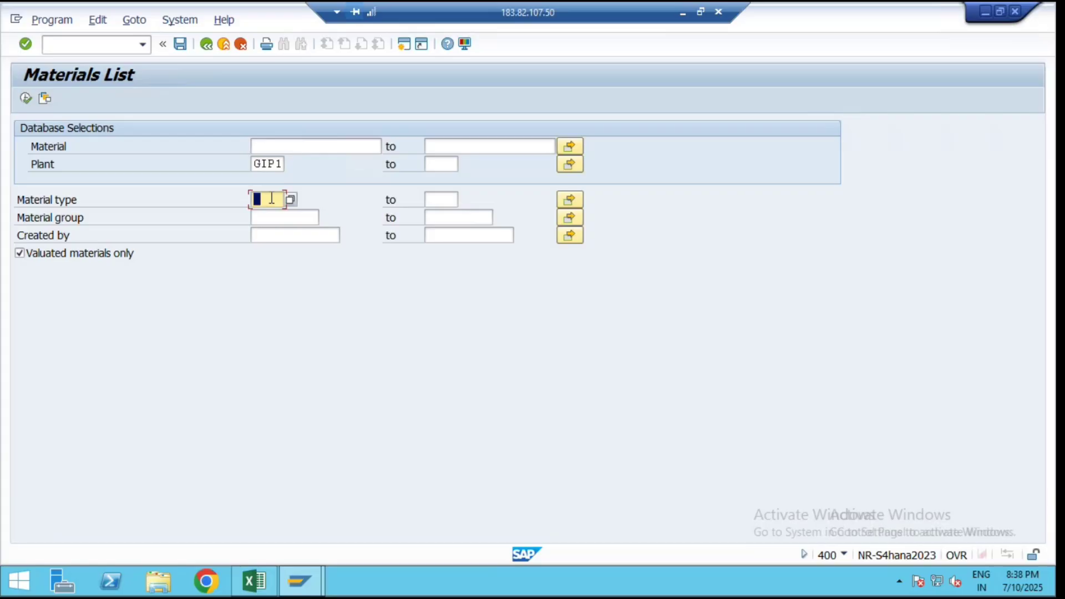
type("ersa")
left_click(25, 100)
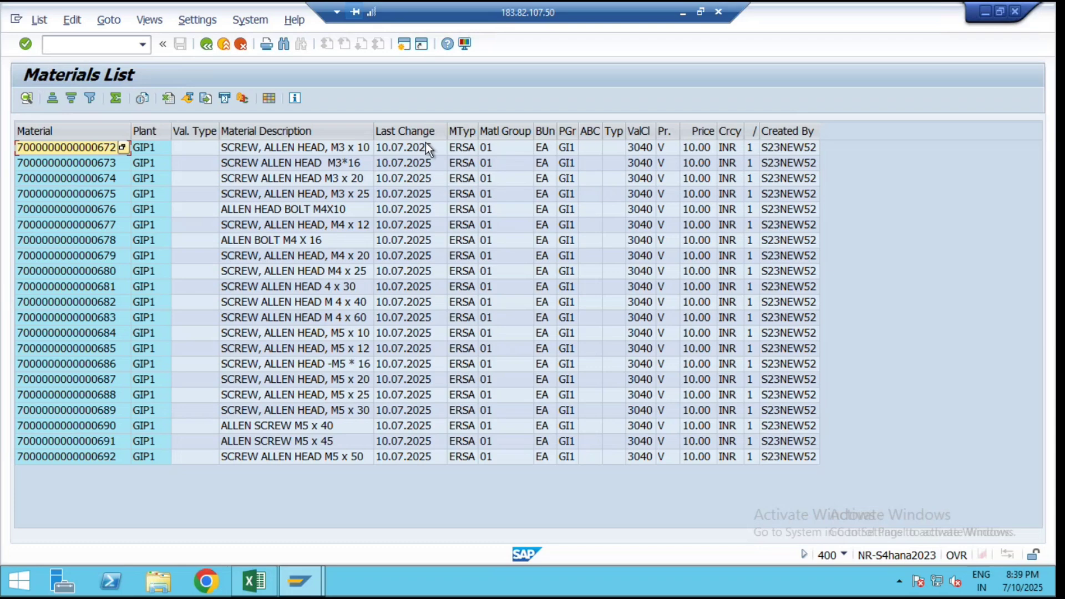
Widen the Material Description column and check the descriptions of materials 673 and 674
left_click_drag(375, 130, 382, 129)
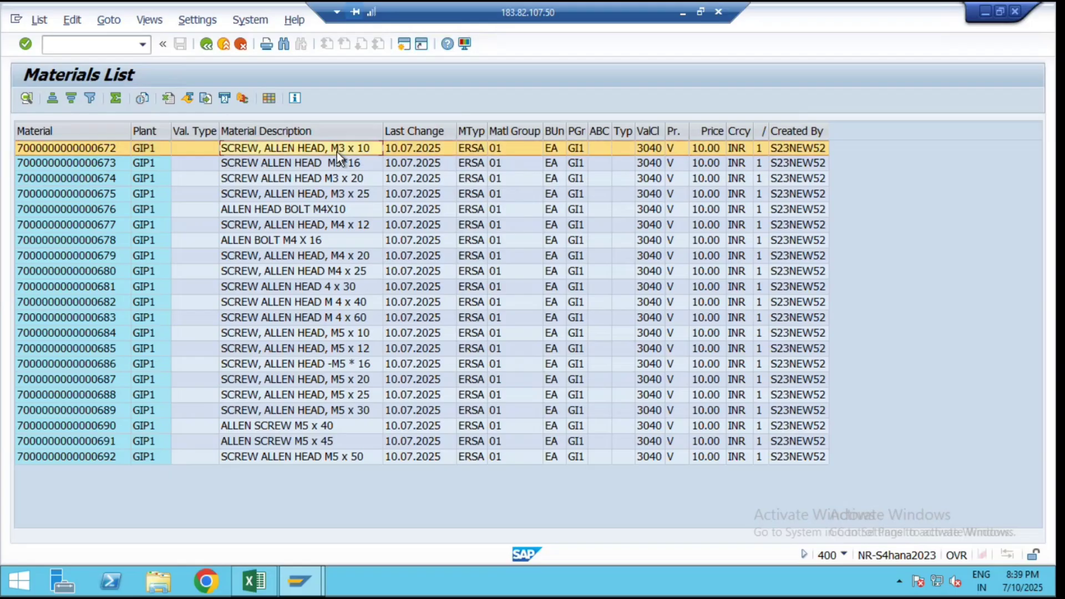
left_click(112, 158)
left_click(107, 177)
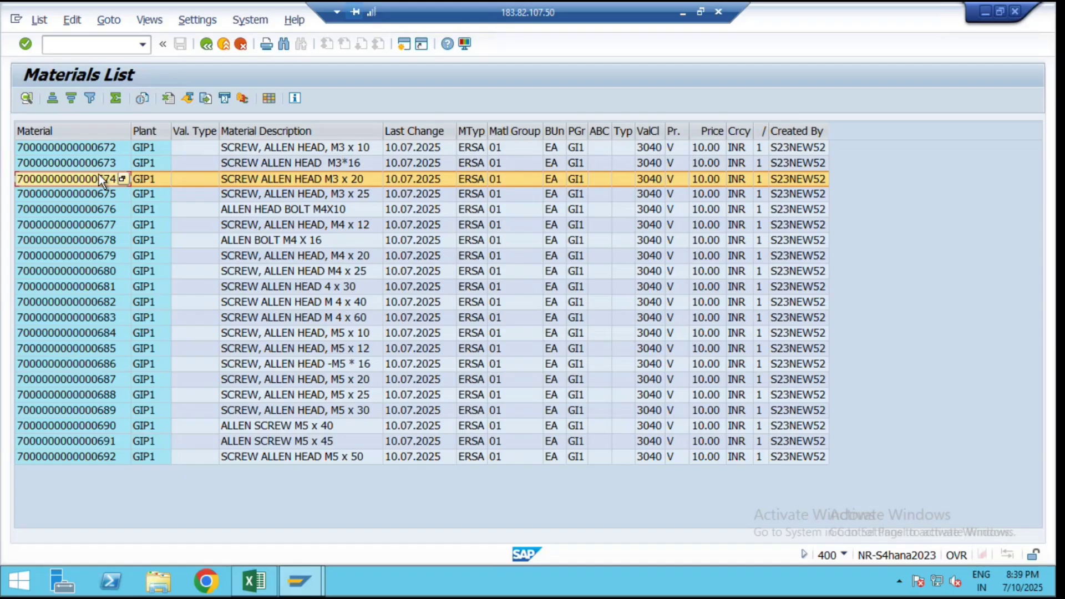
left_click(99, 165)
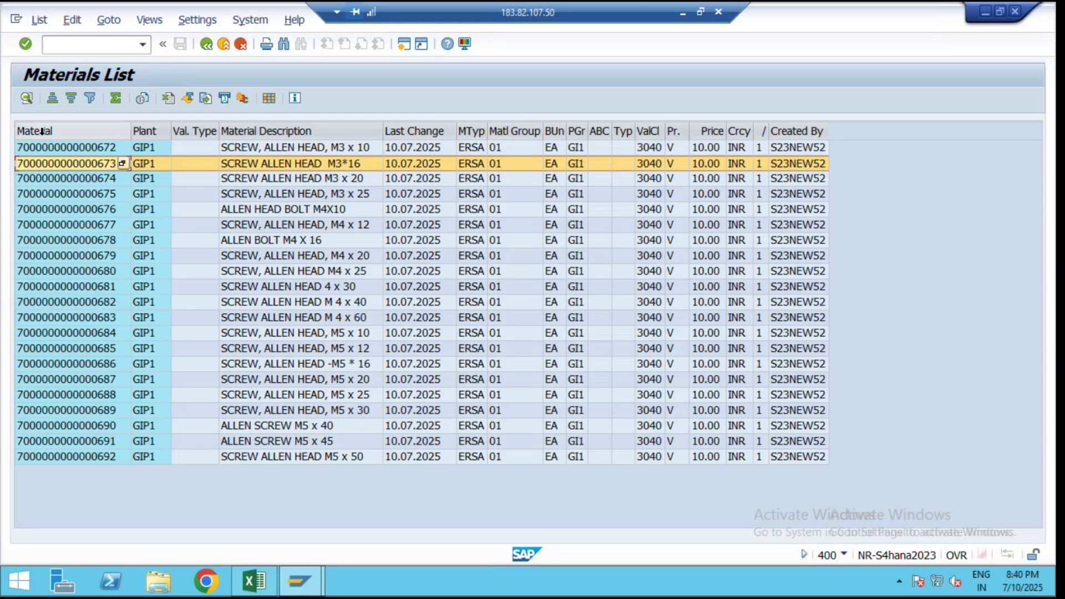
Go back twice from the materials list to the SAP Easy Access menu
left_click(206, 44)
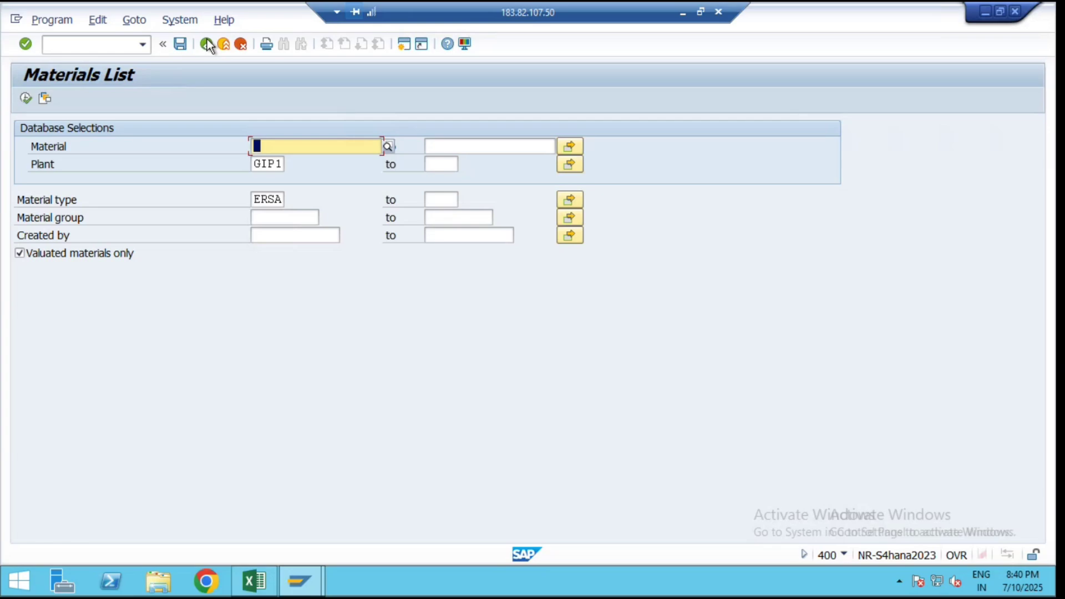
left_click(207, 44)
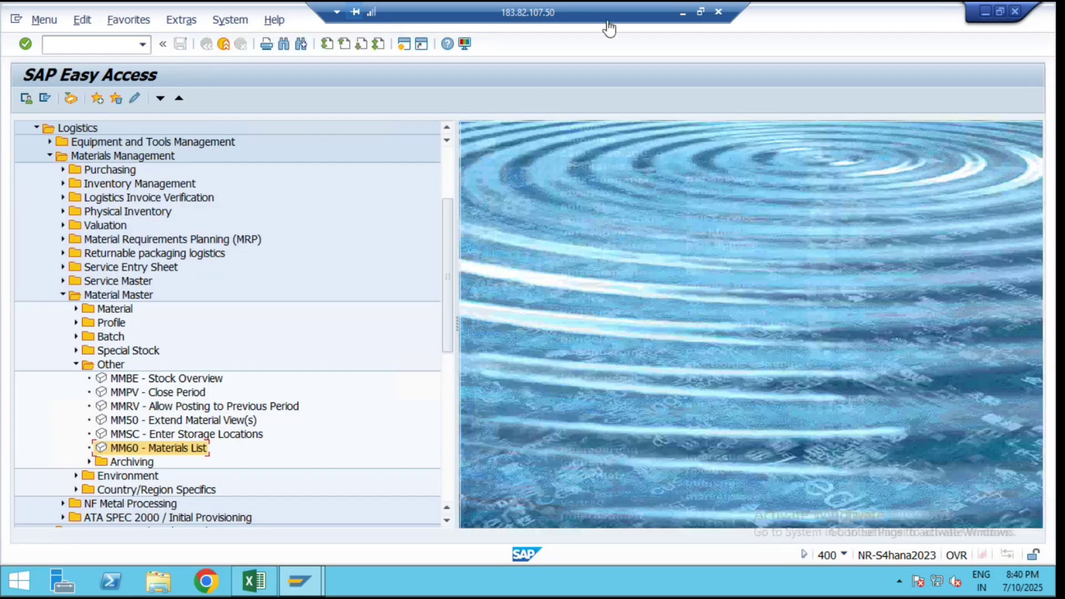